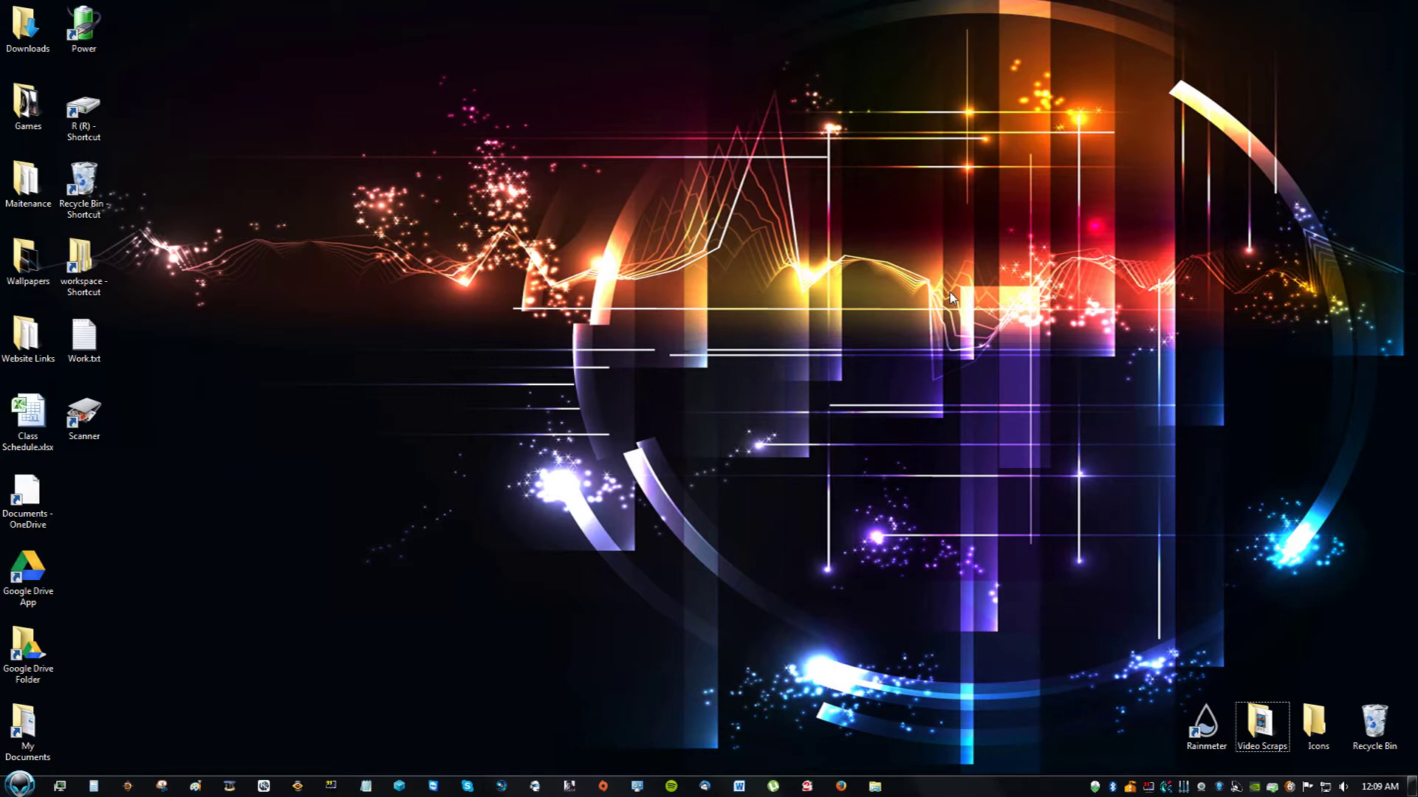
Search the Start menu for "power" and open Power Options from Control Panel
left_click(20, 785)
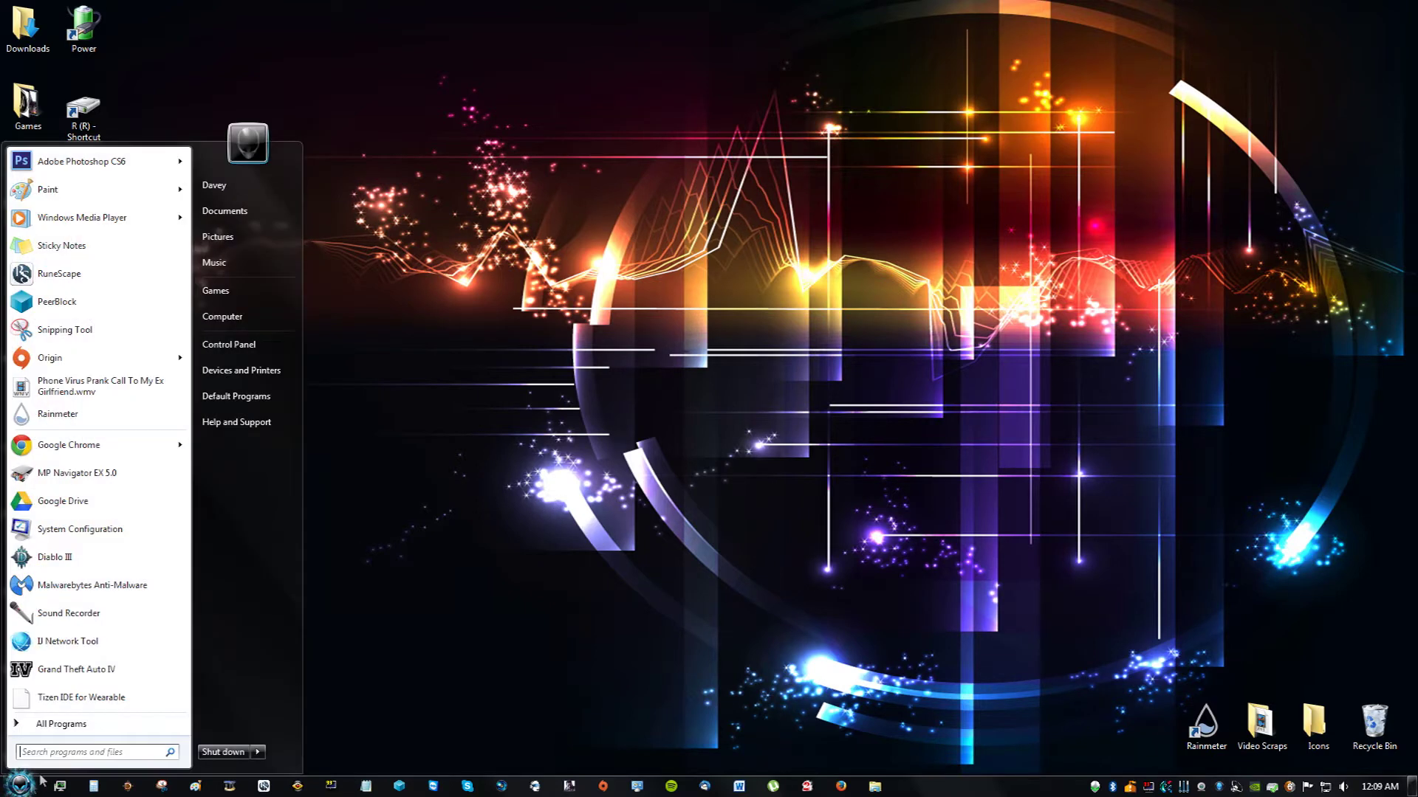
type("power")
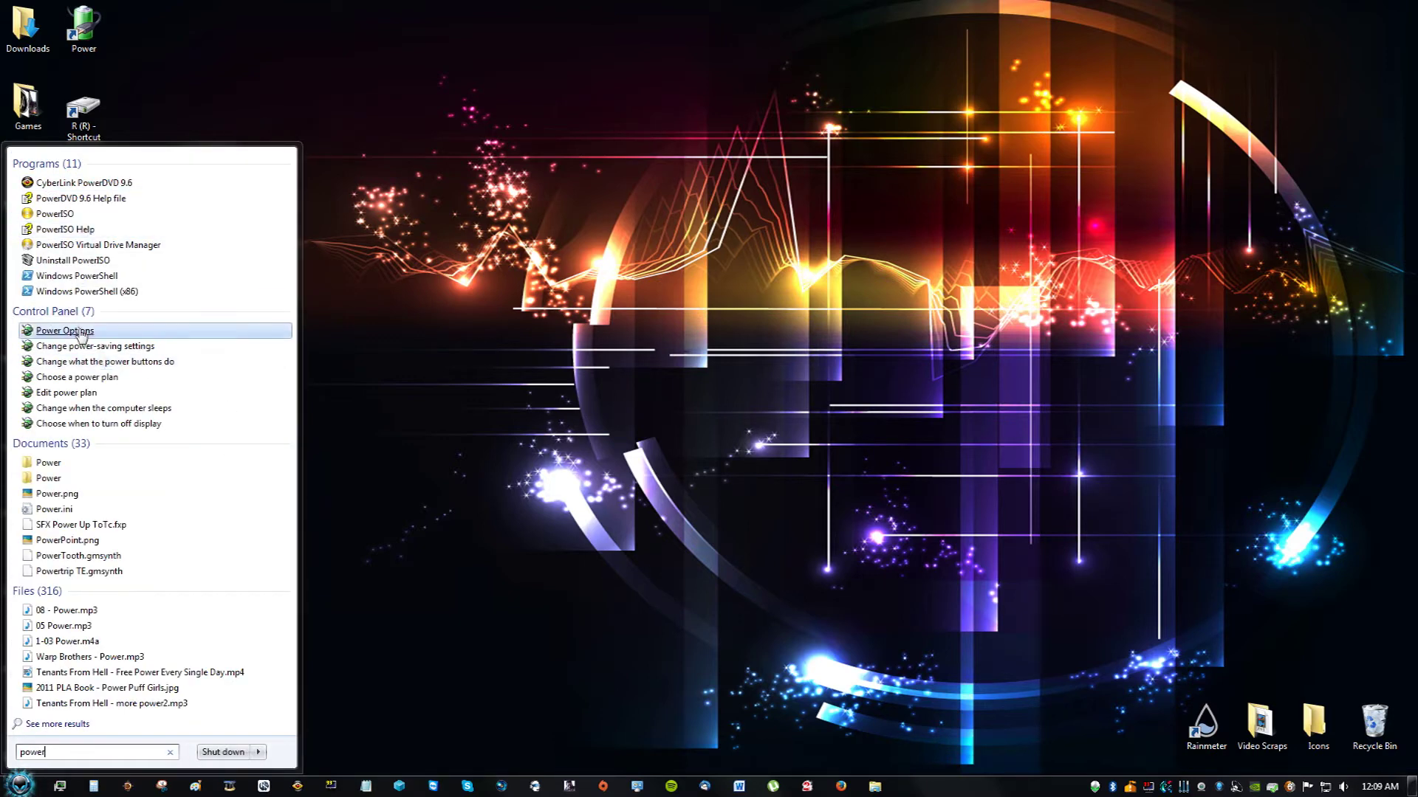
left_click(82, 333)
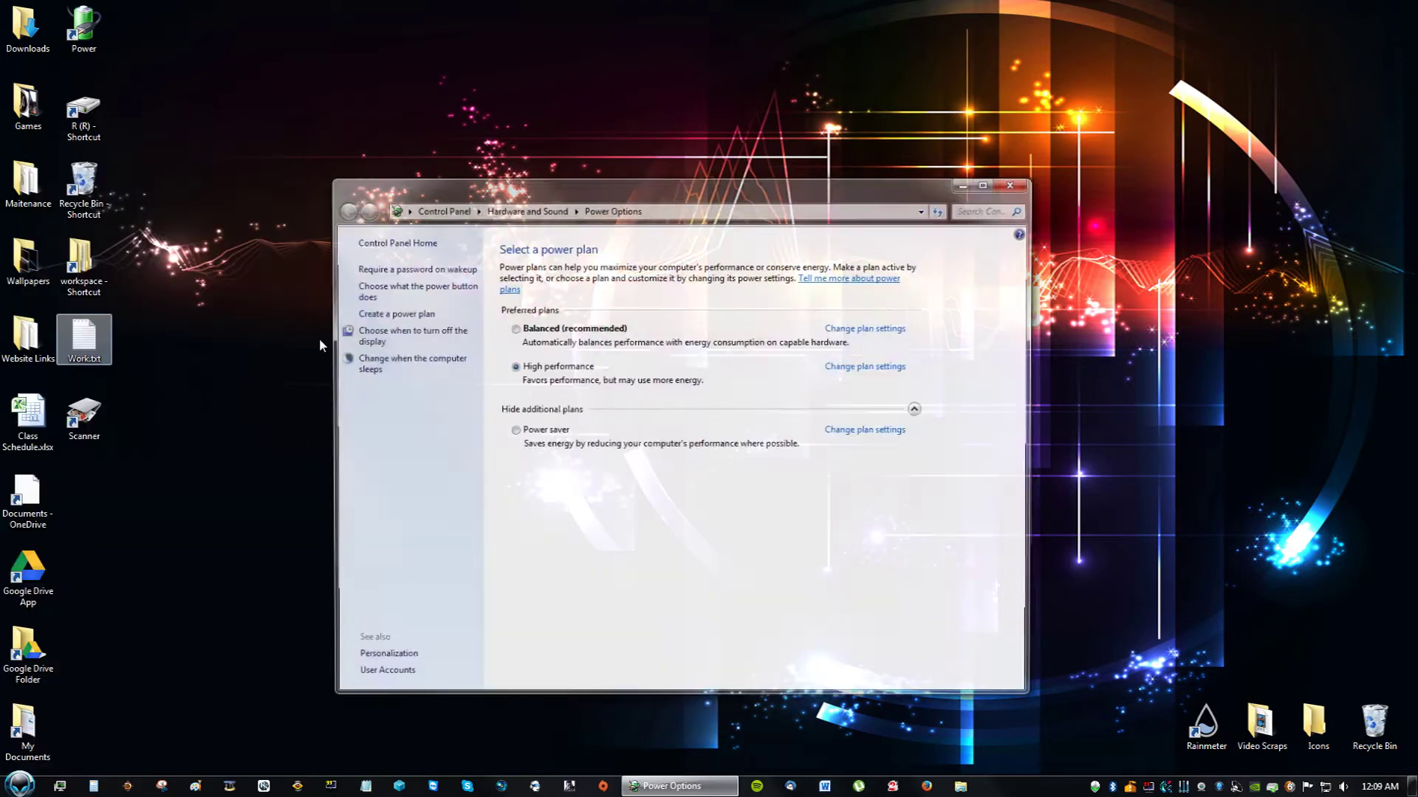
left_click(597, 417)
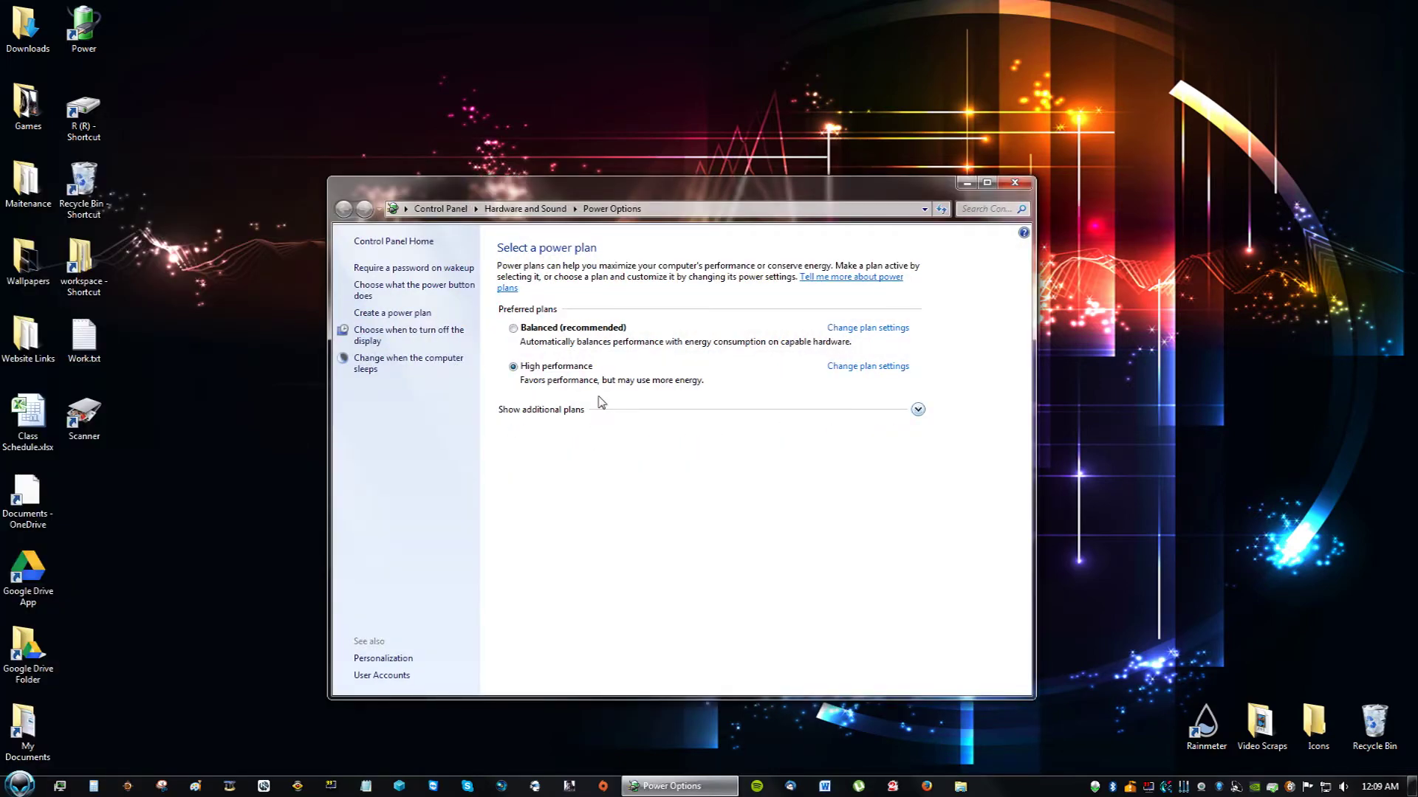
left_click(589, 330)
left_click(564, 418)
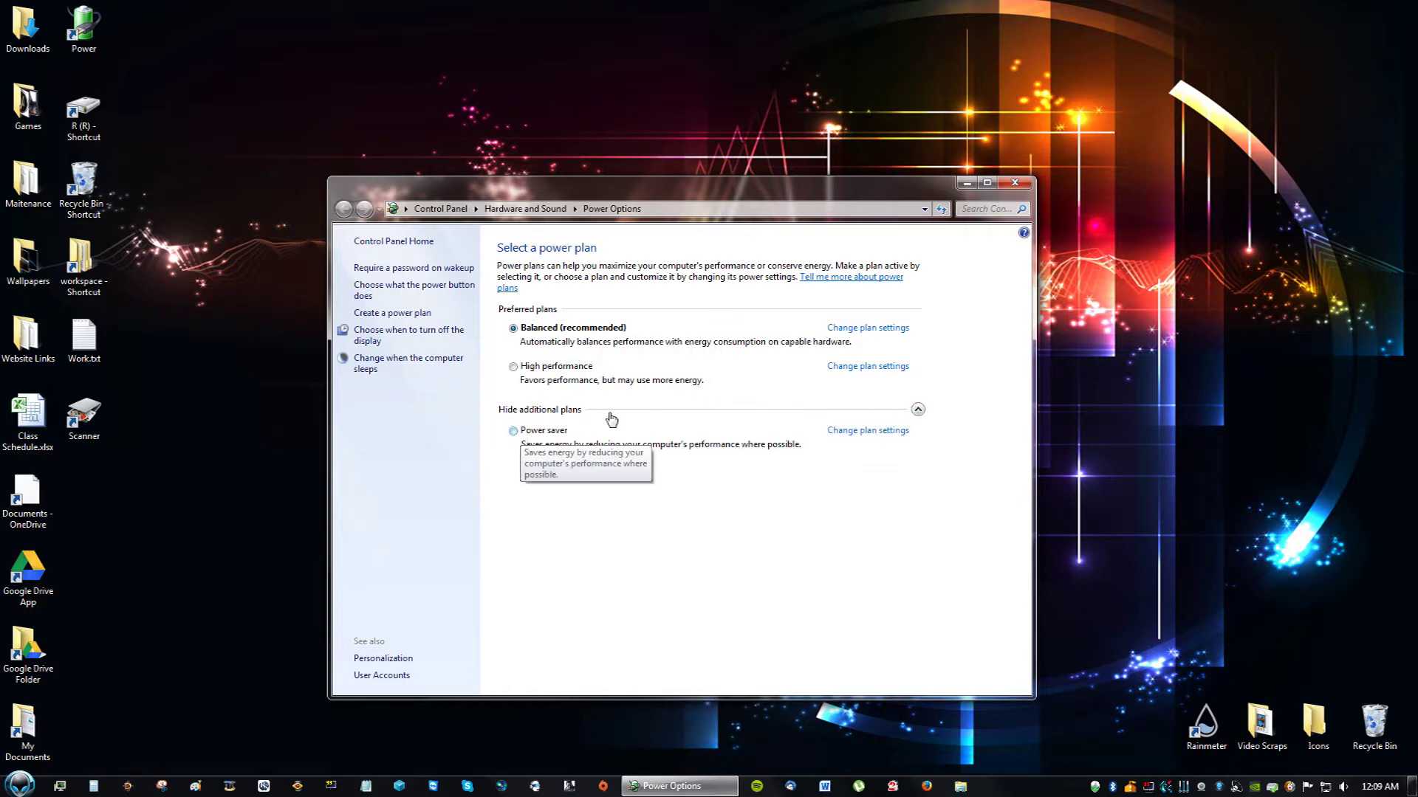
left_click(568, 371)
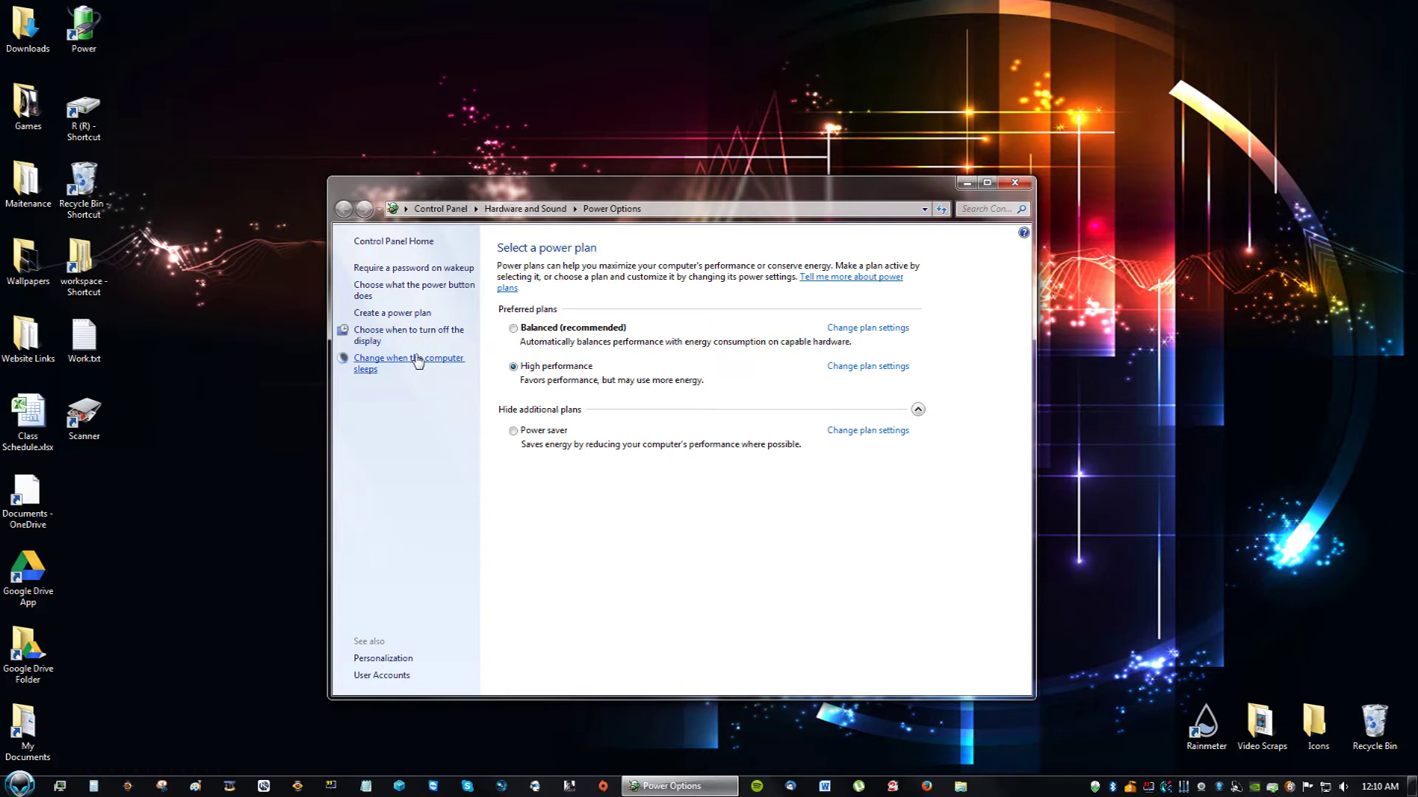
left_click(444, 362)
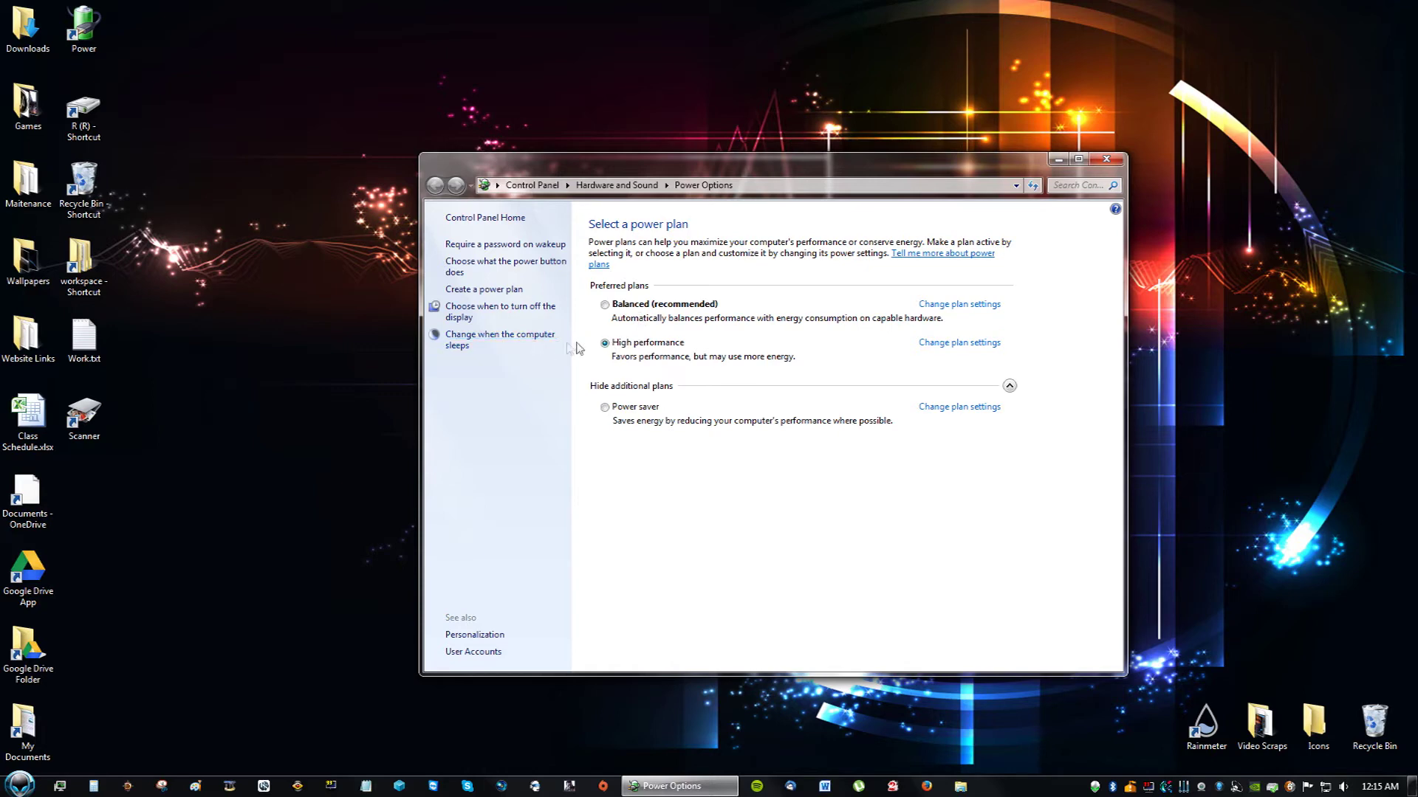
Set the High performance plan's sleep delay to 30 minutes and save
left_click(509, 340)
left_click(767, 311)
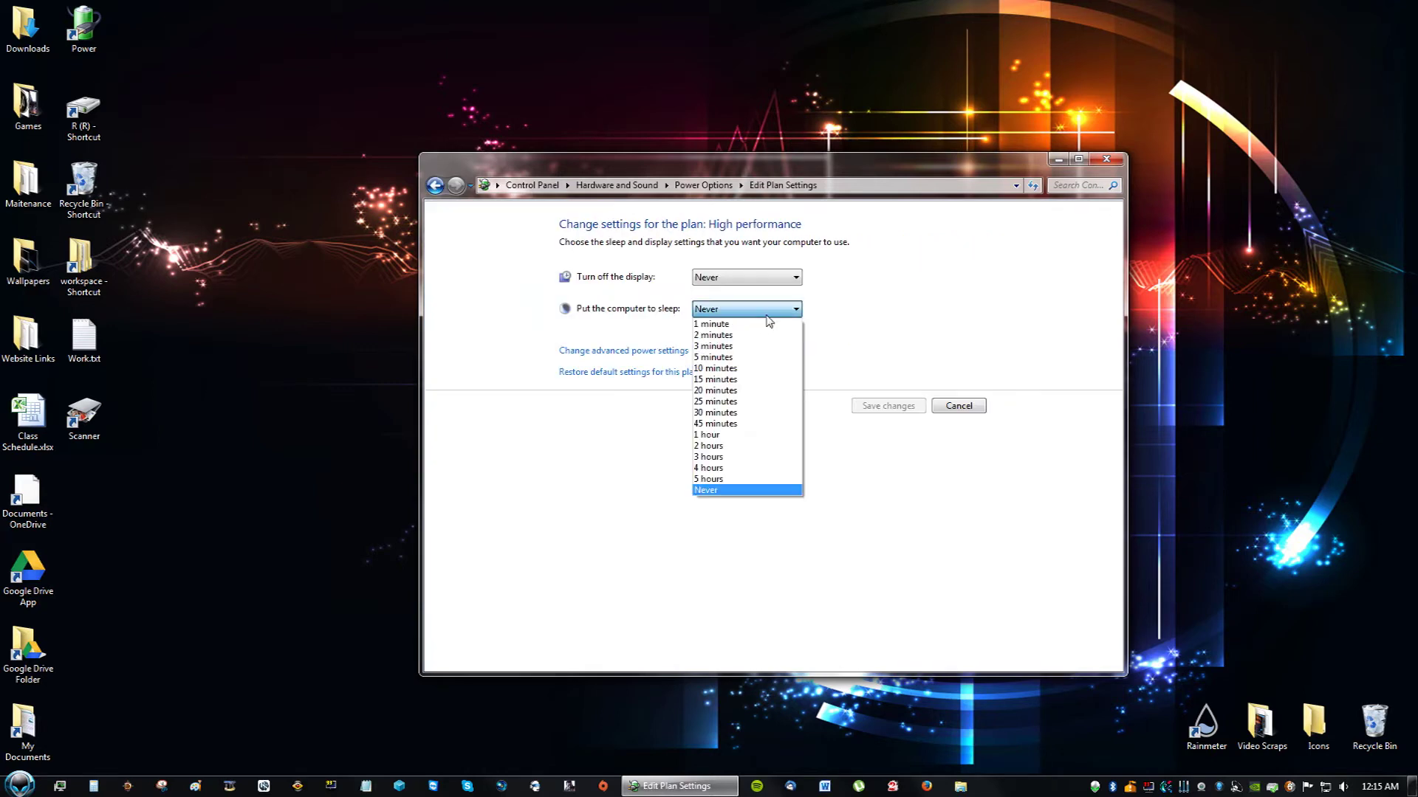
left_click(739, 412)
left_click(913, 409)
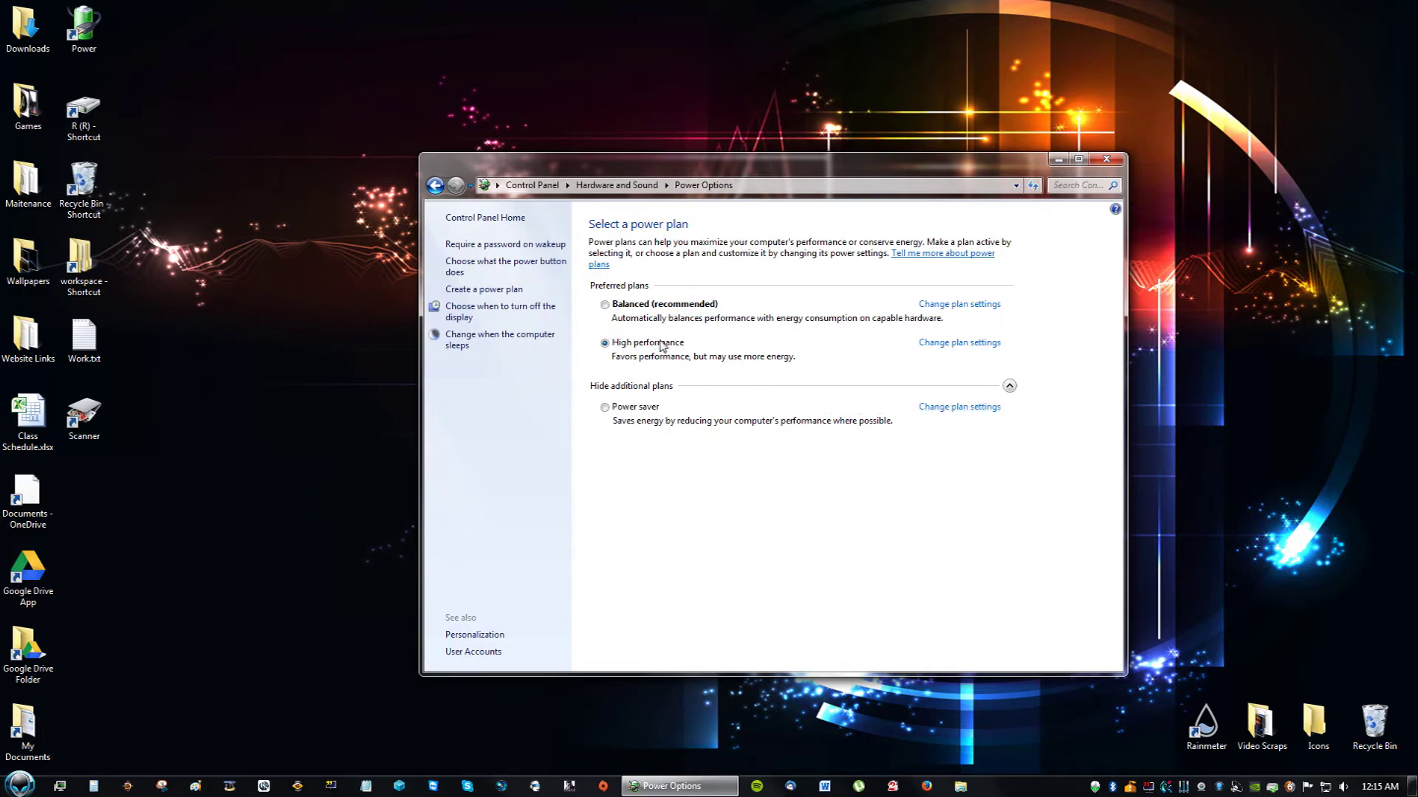
Switch to the Power saver plan, view its sleep settings, and cancel back
left_click(639, 408)
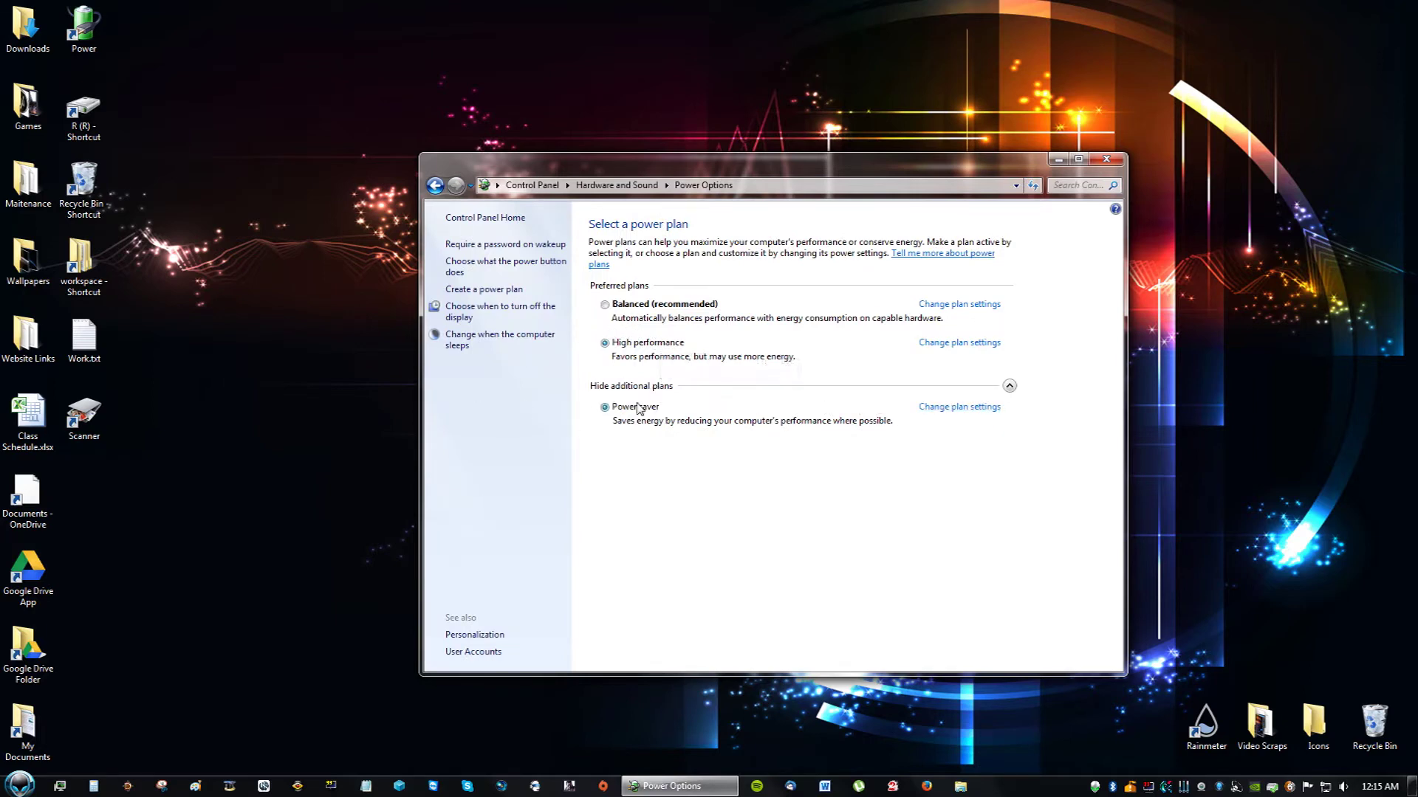
left_click(510, 336)
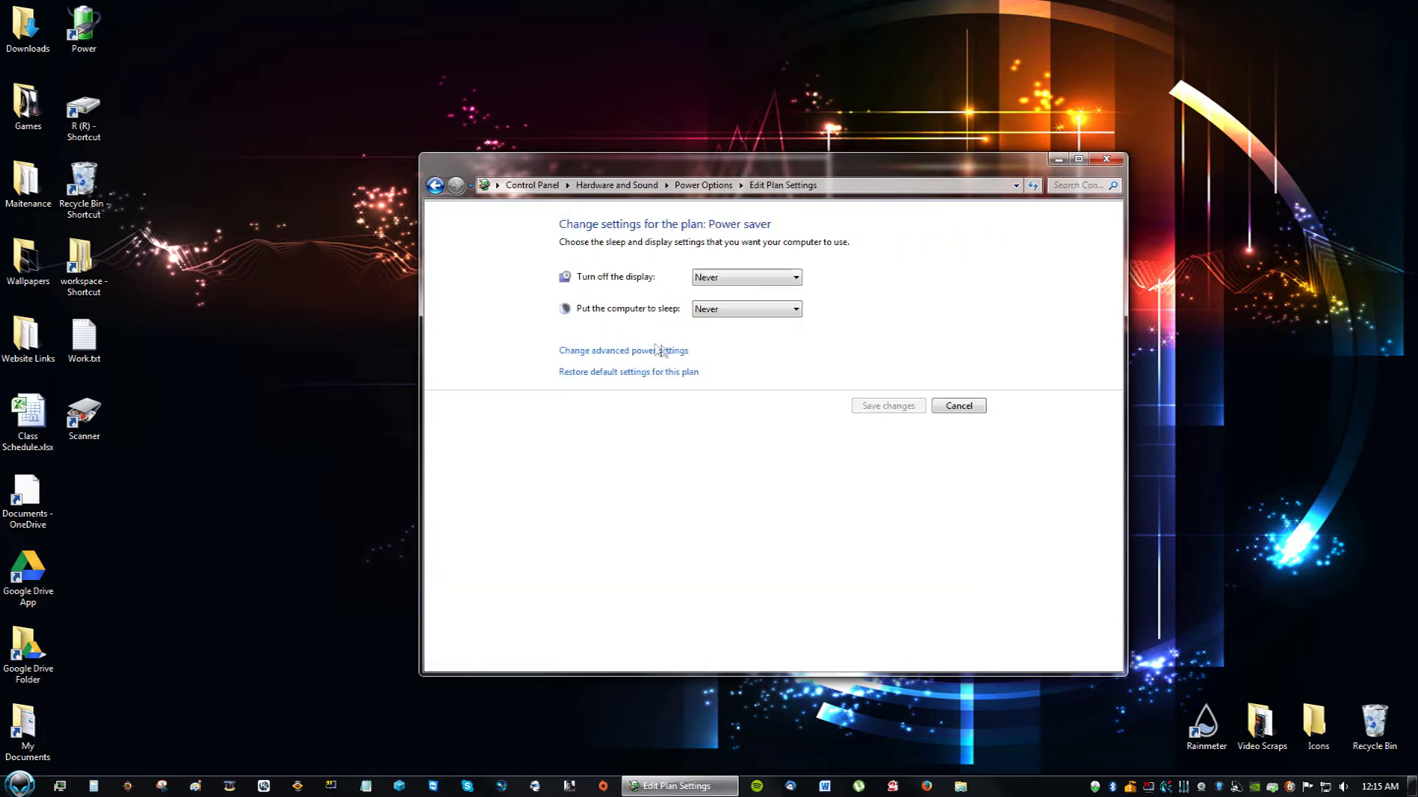
left_click(953, 407)
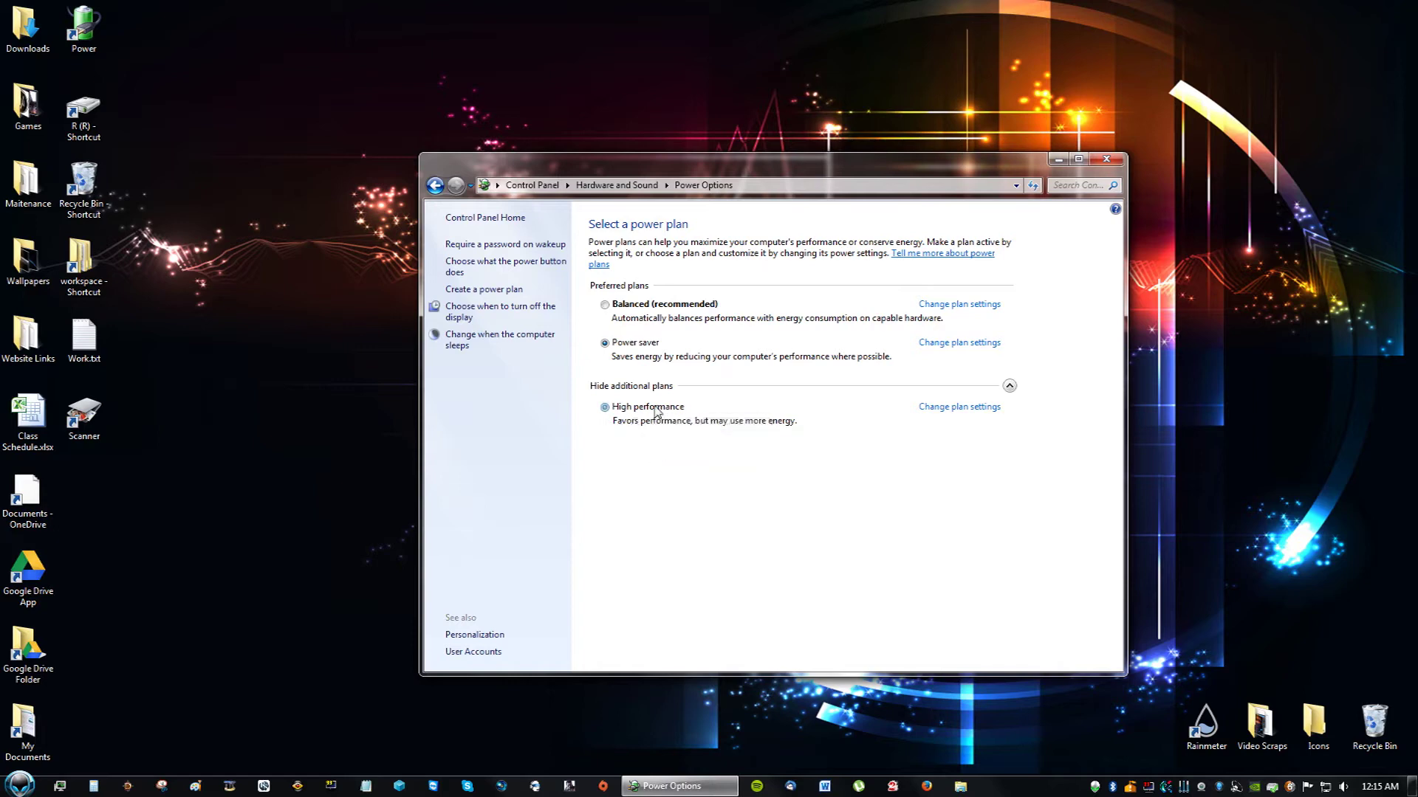
Reselect High performance, set sleep to Never, save, and close Power Options
left_click(657, 407)
left_click(524, 335)
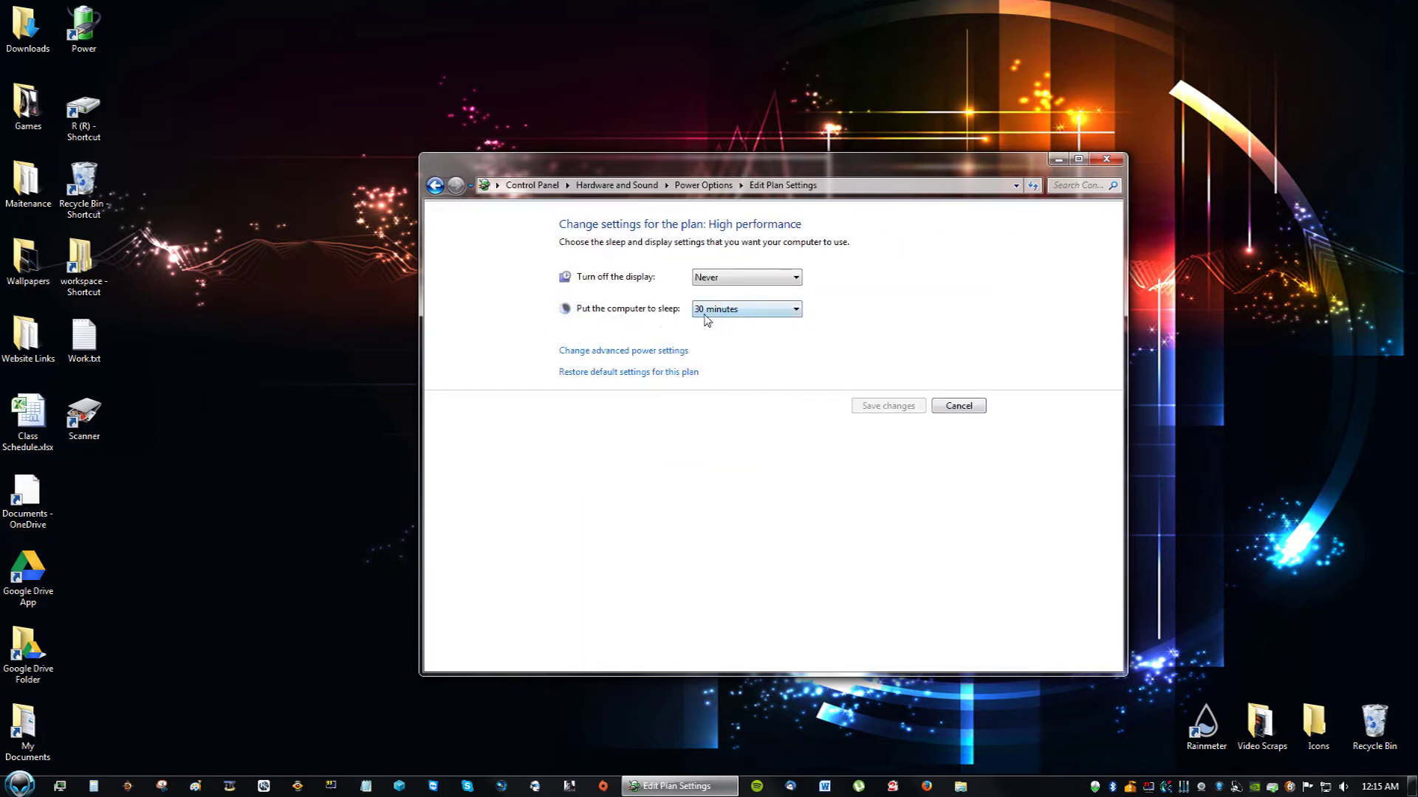
left_click(715, 317)
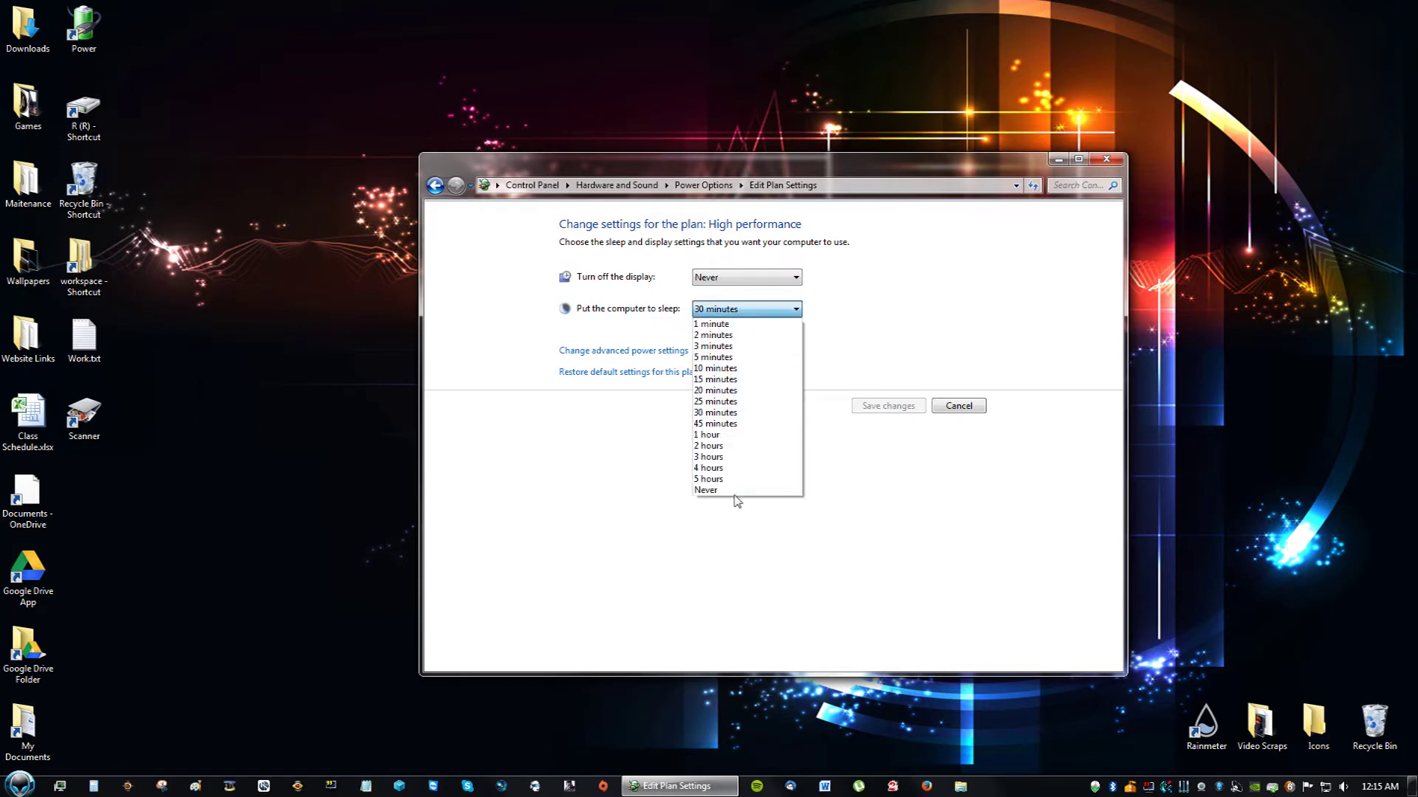
left_click(765, 487)
left_click(888, 406)
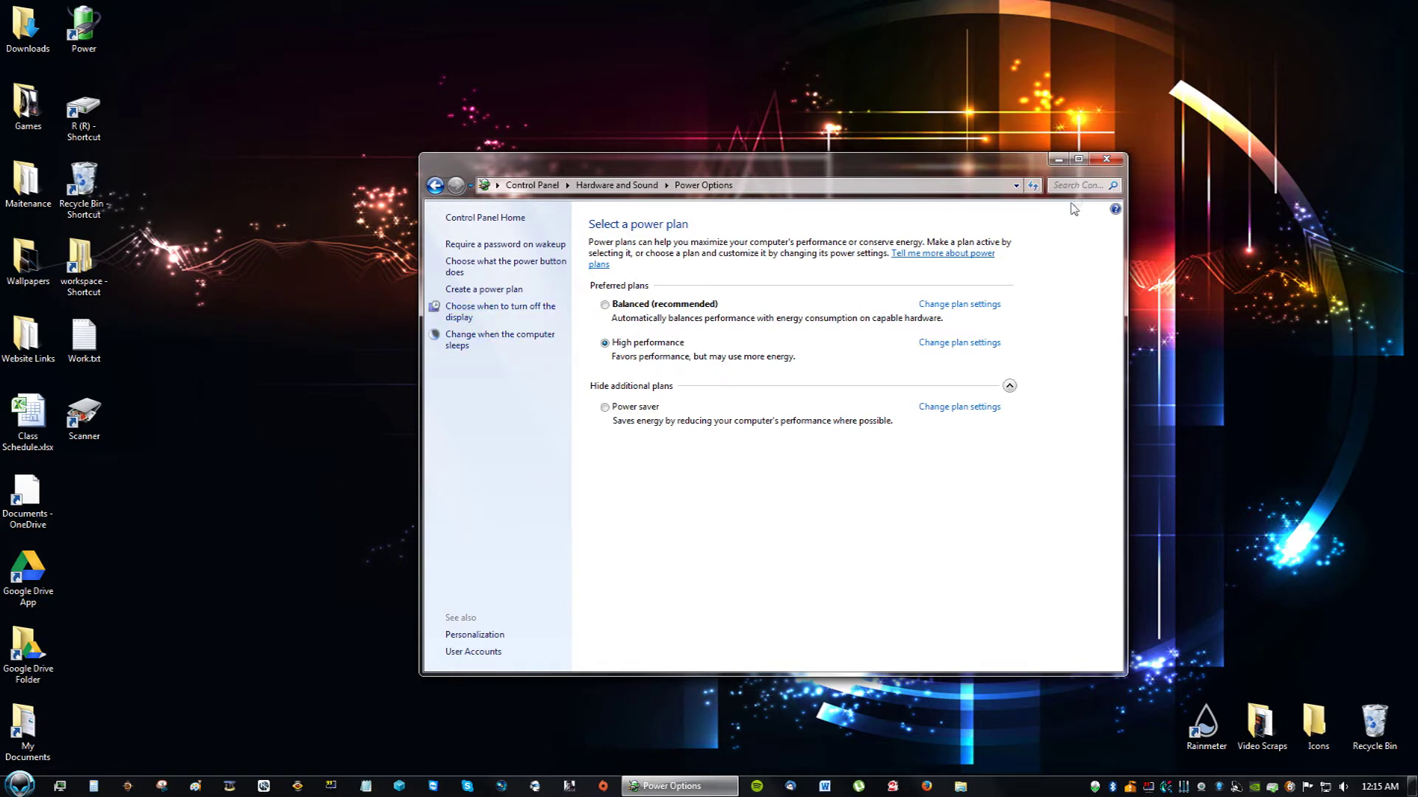
left_click(1105, 159)
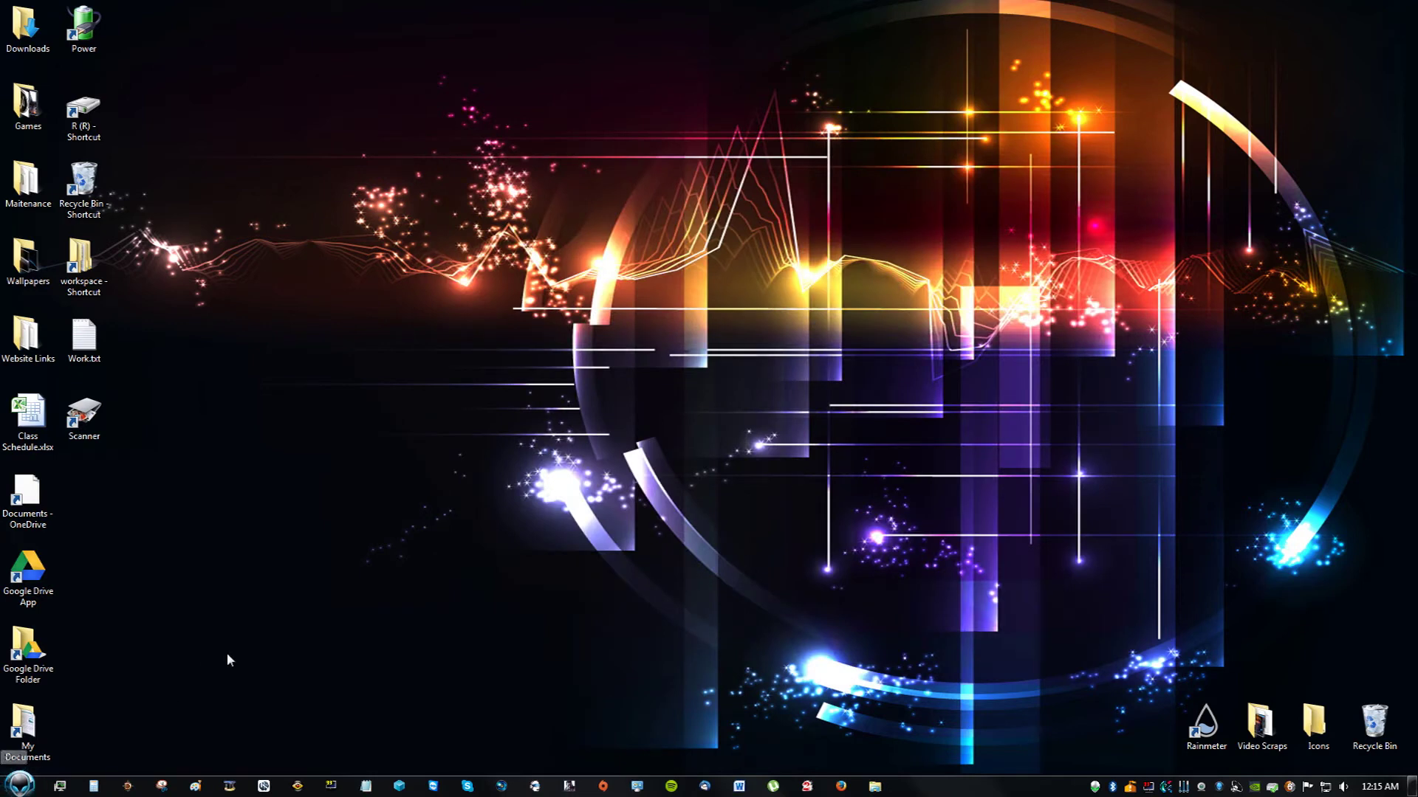
Search for msconfig in the Start menu
left_click(20, 785)
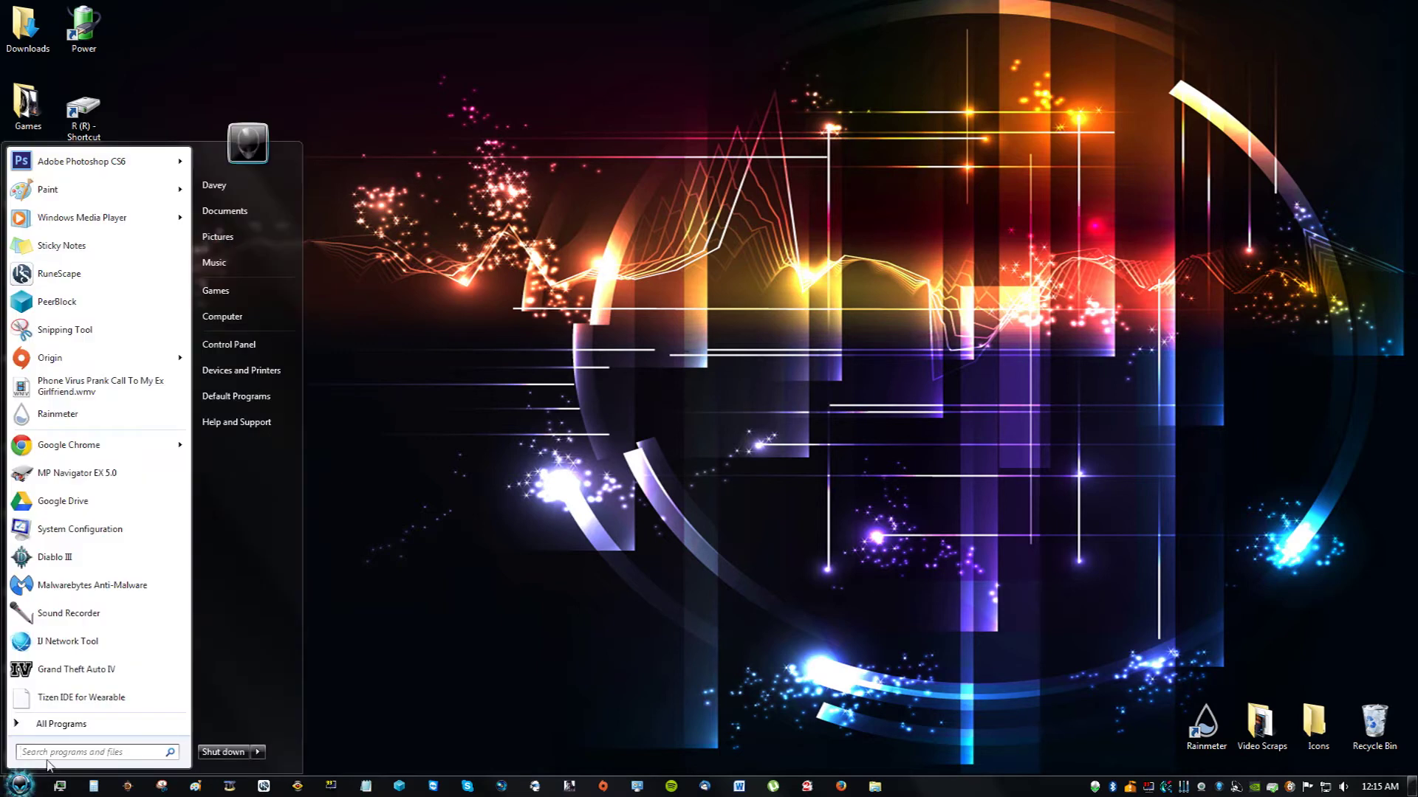
left_click(22, 752)
type("msconfig")
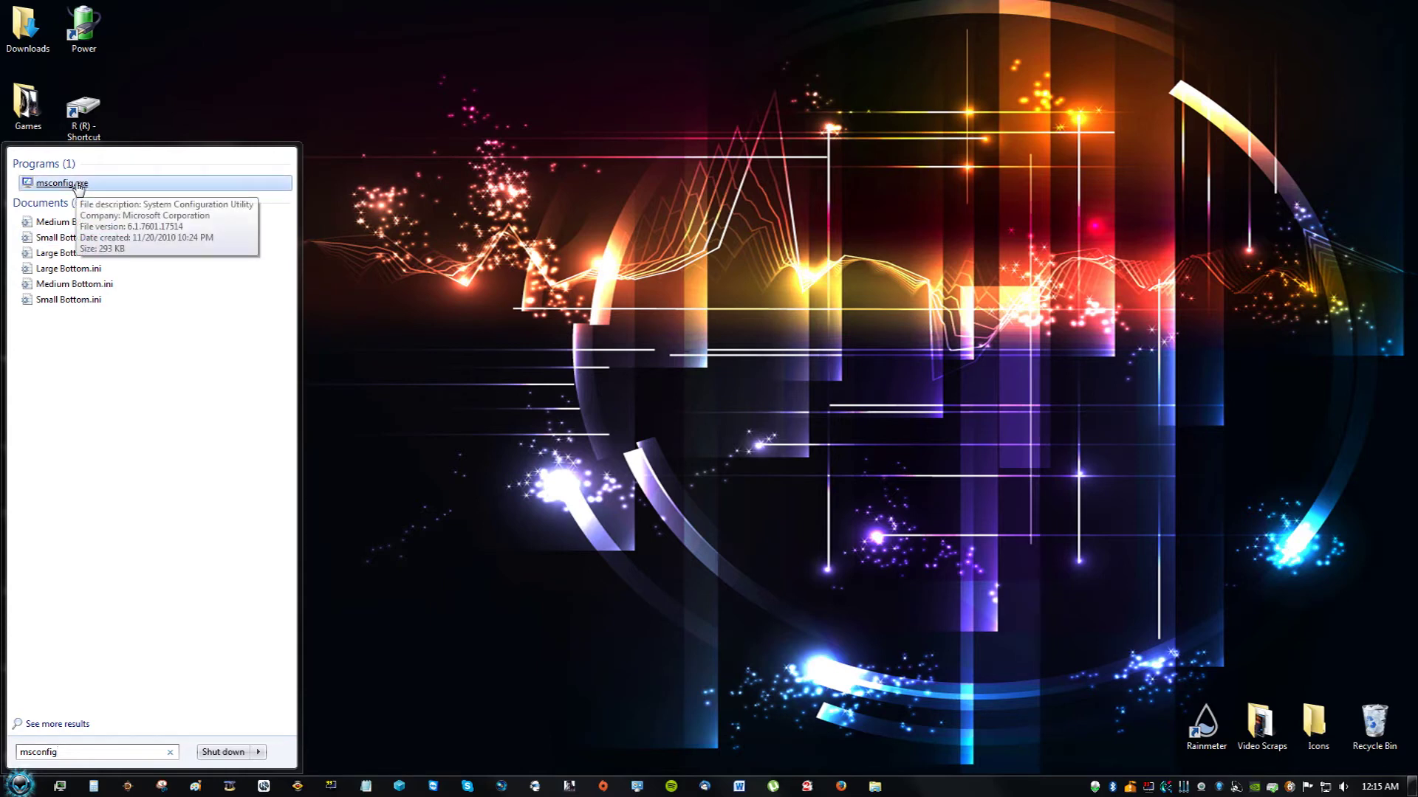
Launch Task Manager from the taskbar and close it again
right_click(944, 787)
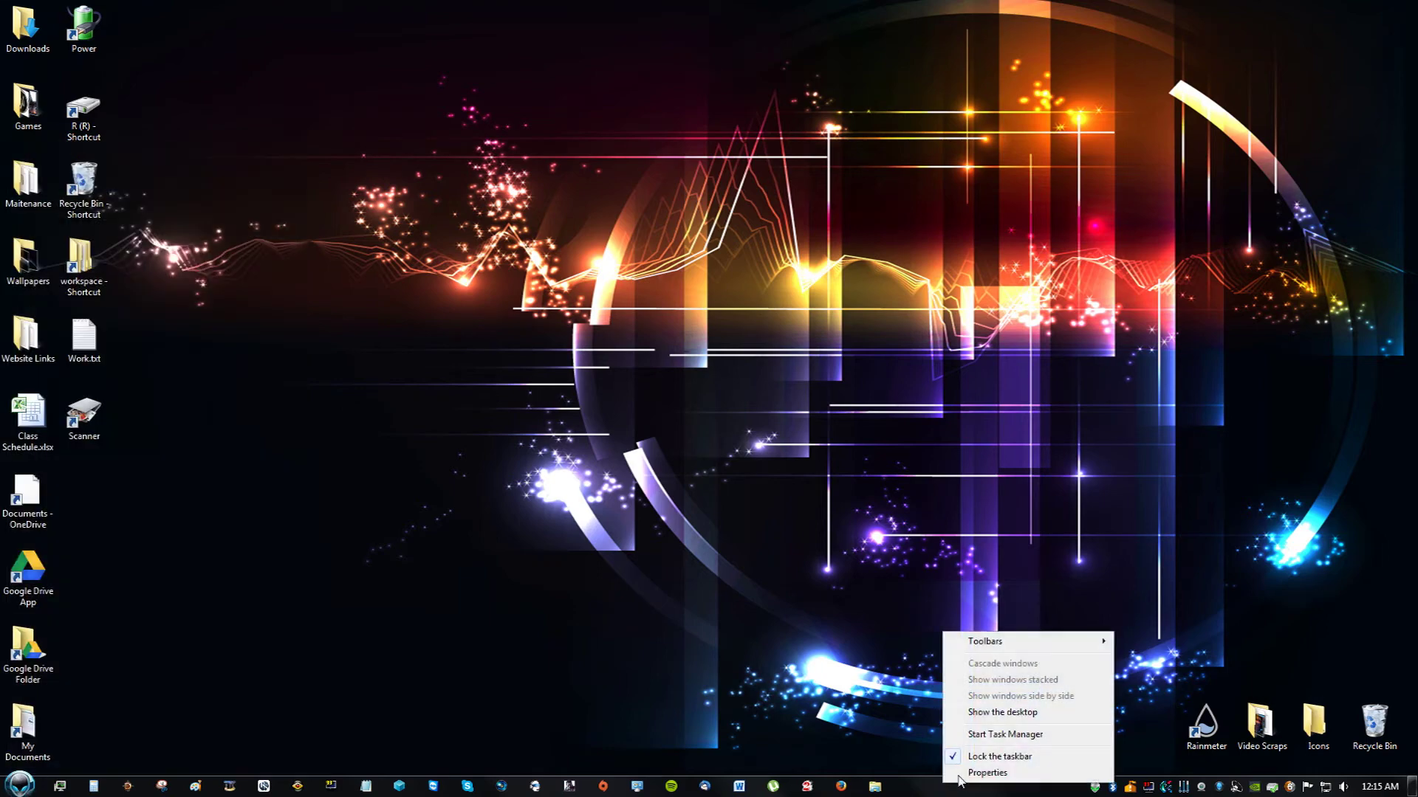
left_click(1000, 735)
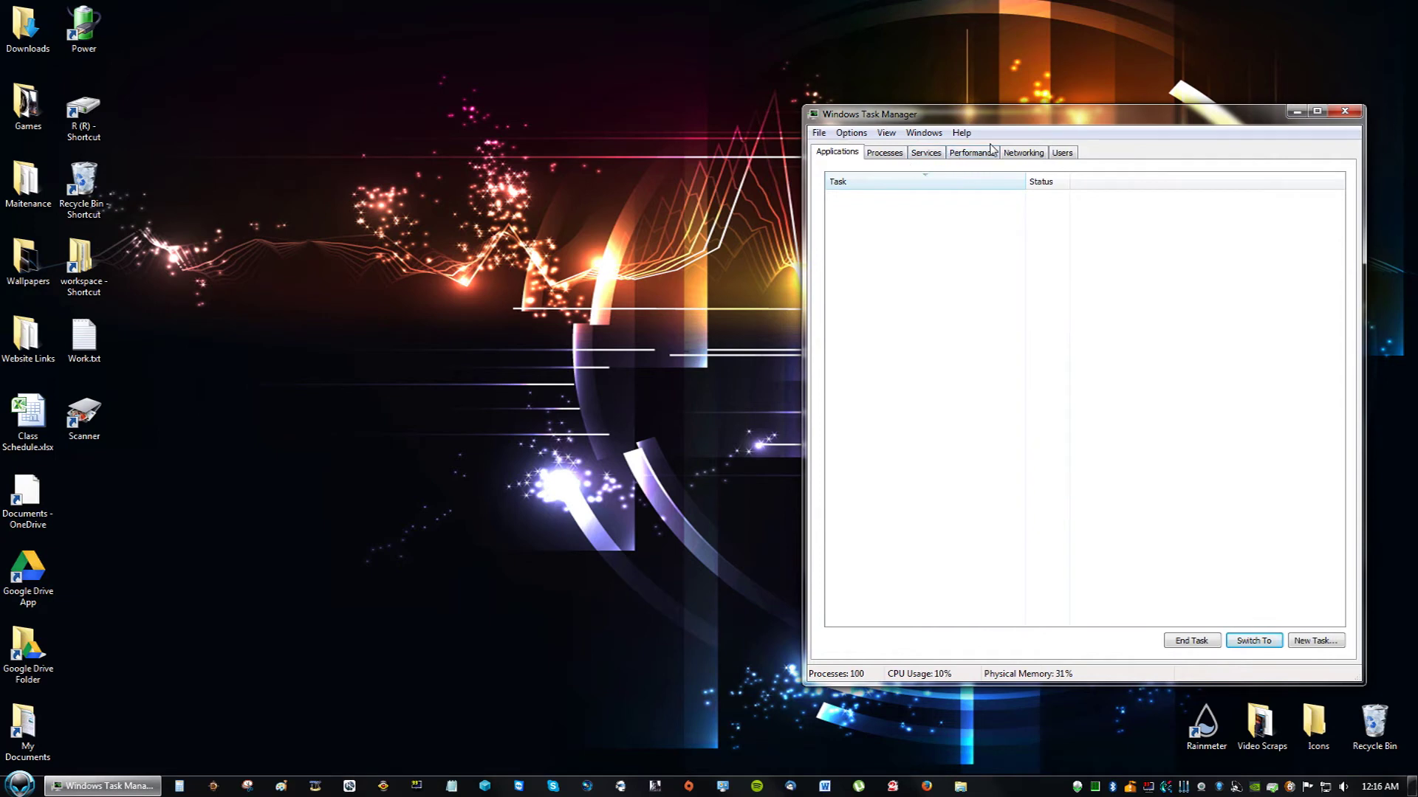
left_click(1344, 111)
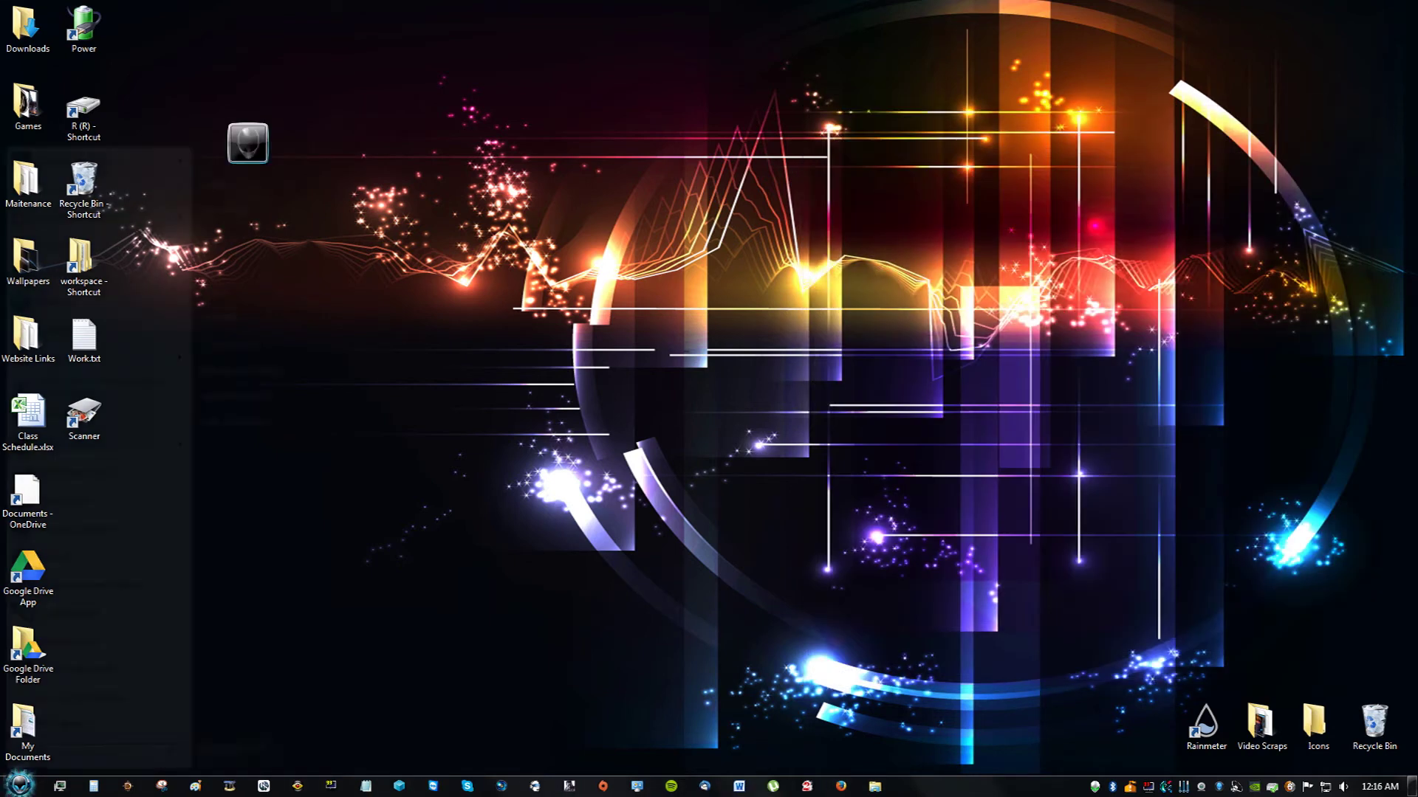
Run msconfig.exe from the Start menu search to open System Configuration
key("super")
type("msco")
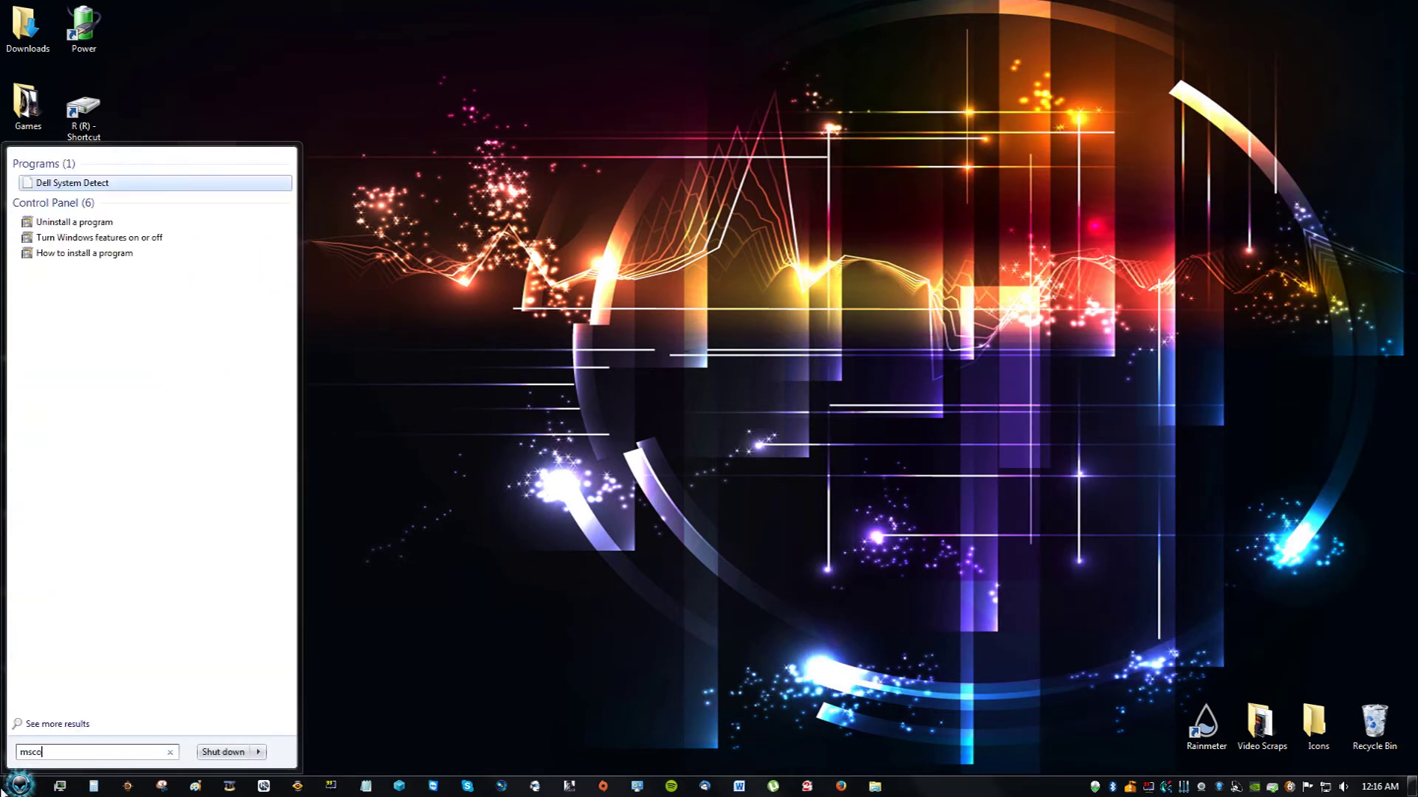
type("nfig")
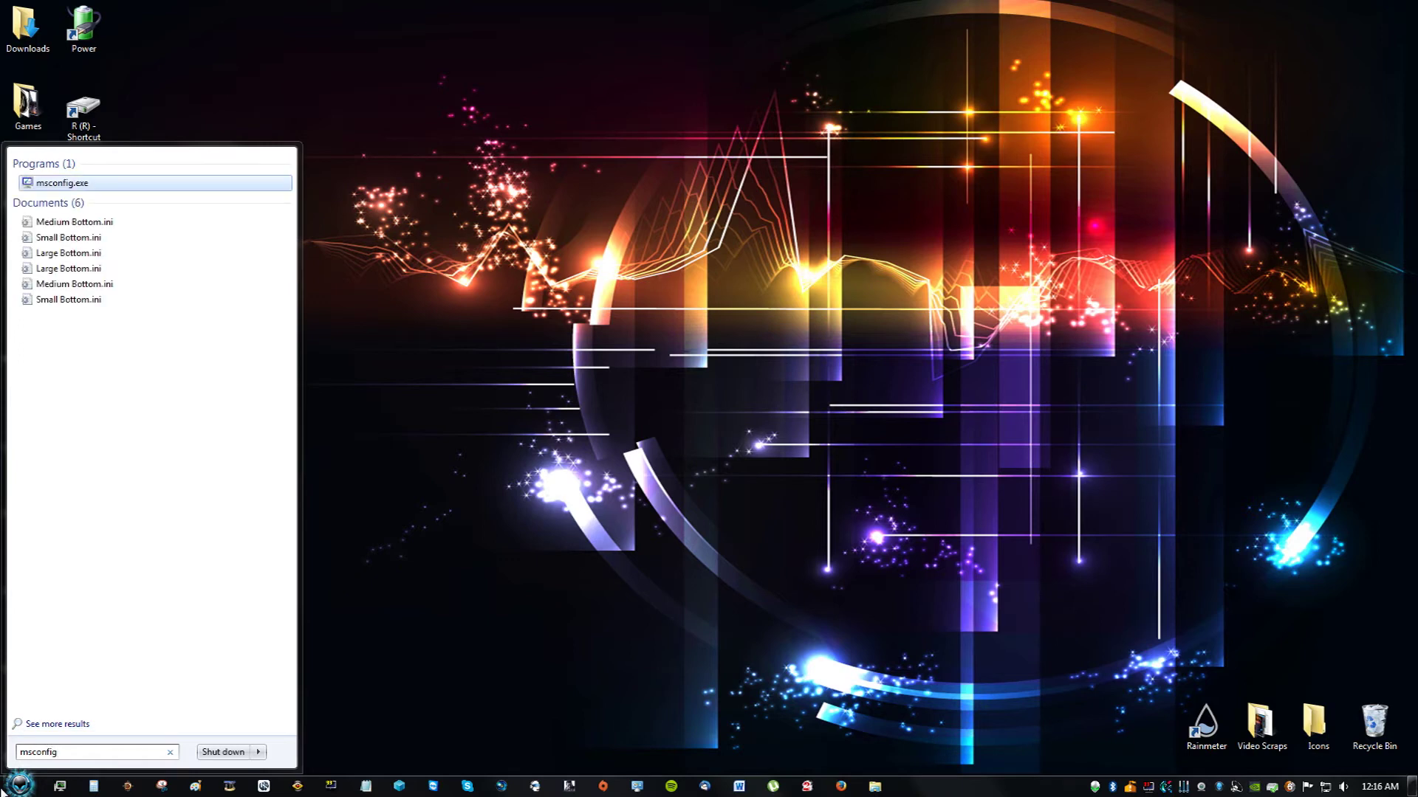
key("Return")
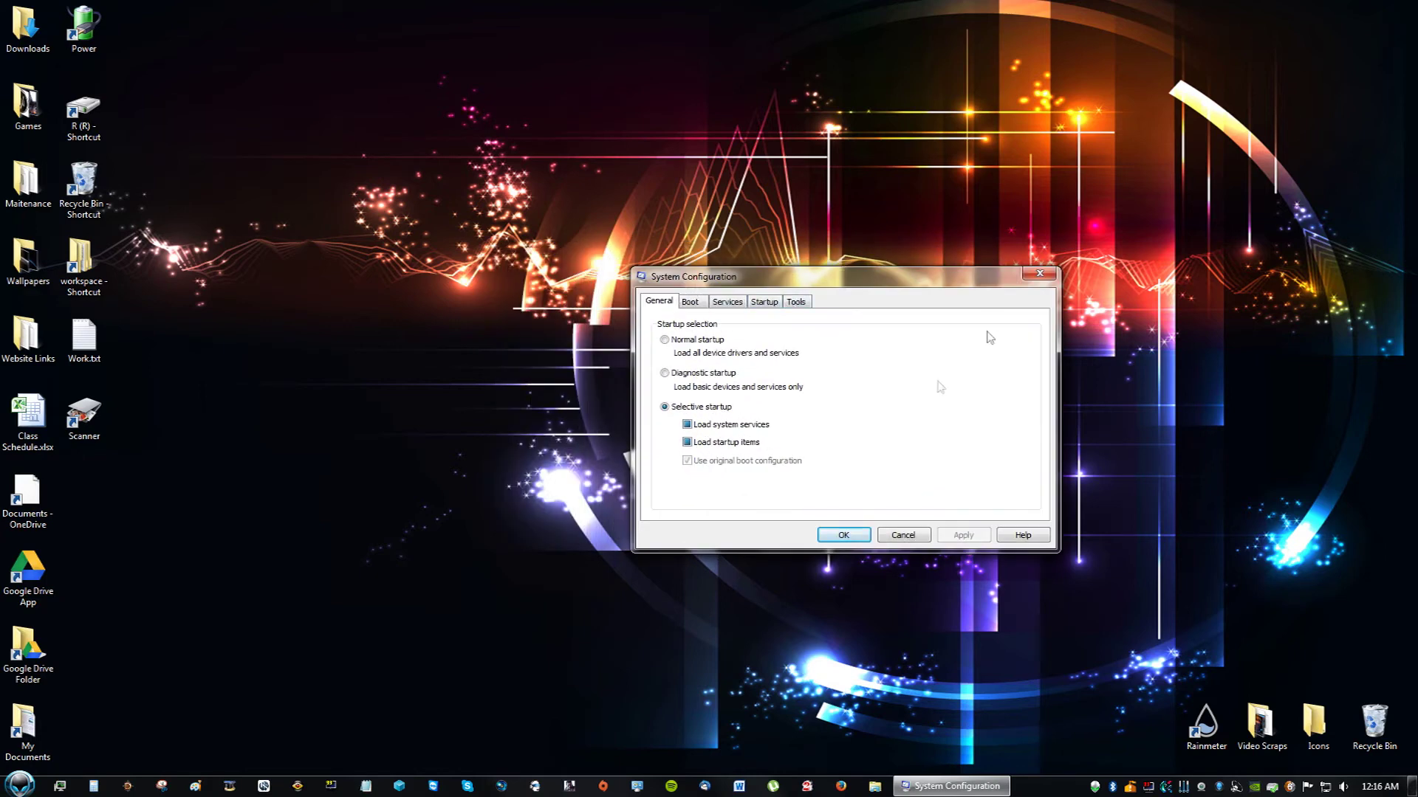
Show the startup items list and widen the item column to read full names
left_click(764, 302)
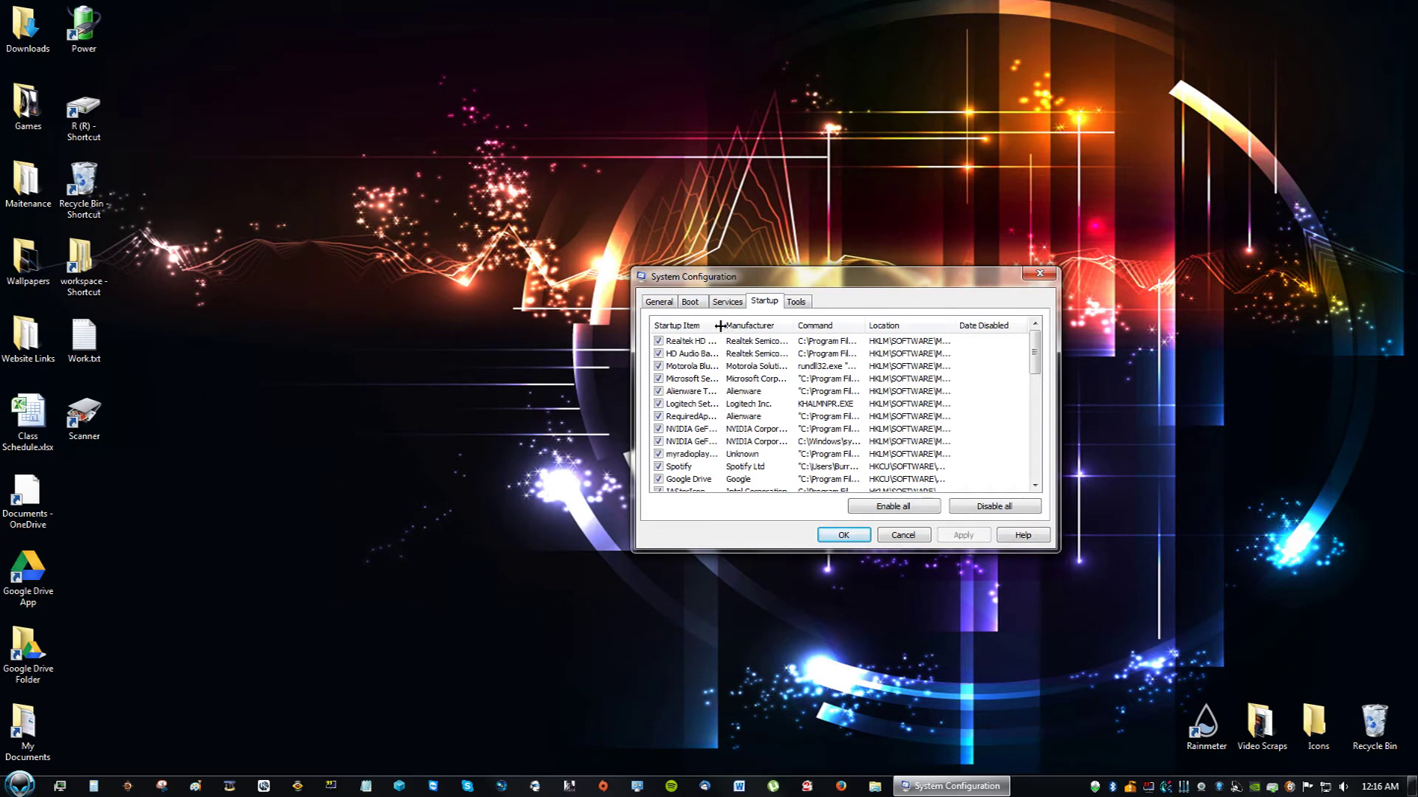
left_click_drag(722, 329, 779, 328)
left_click(780, 342)
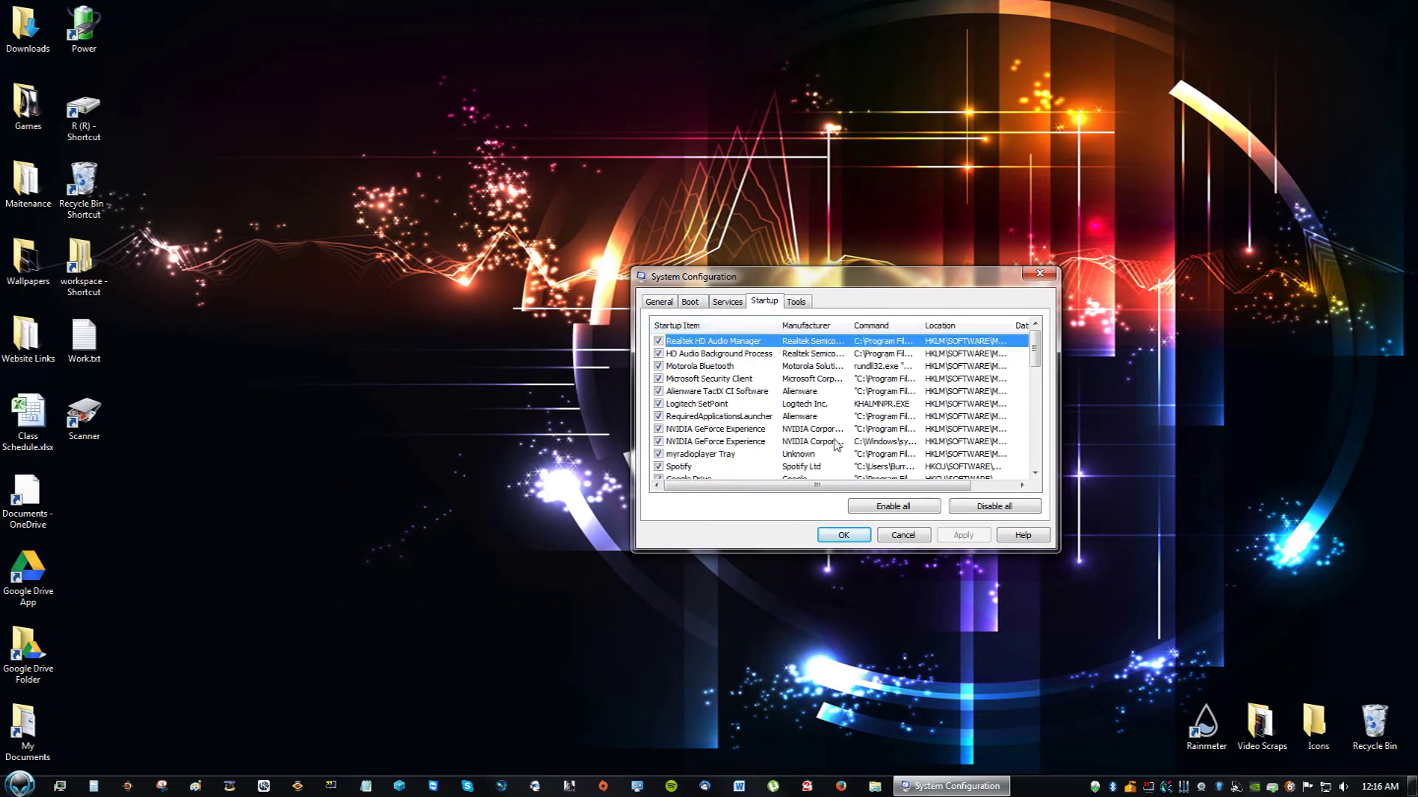
scroll(837, 450, "down", 1)
scroll(840, 458, "down", 1)
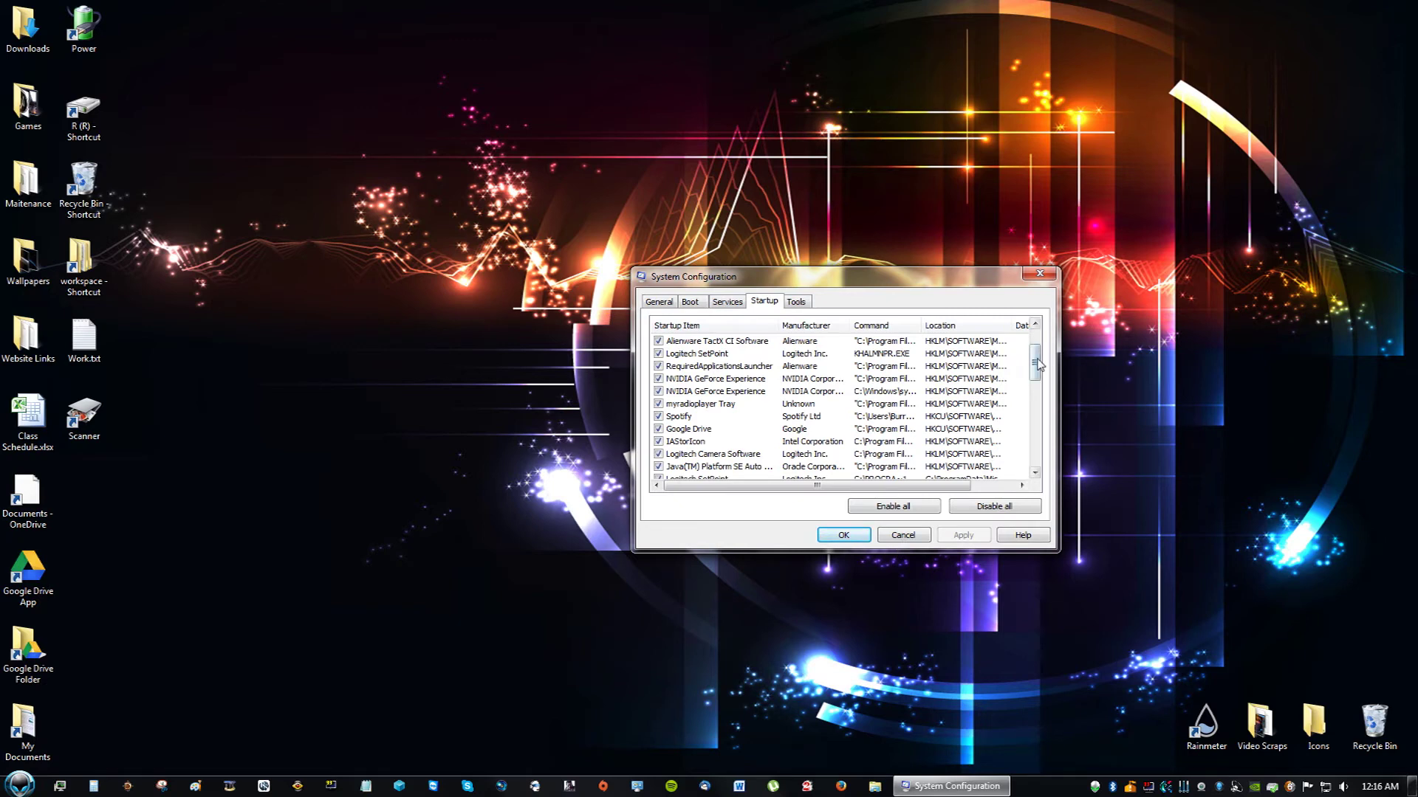
left_click_drag(1036, 360, 1036, 363)
Uncheck Spotify and myradioplayer Tray so they no longer launch at startup
left_click(658, 416)
left_click(718, 404)
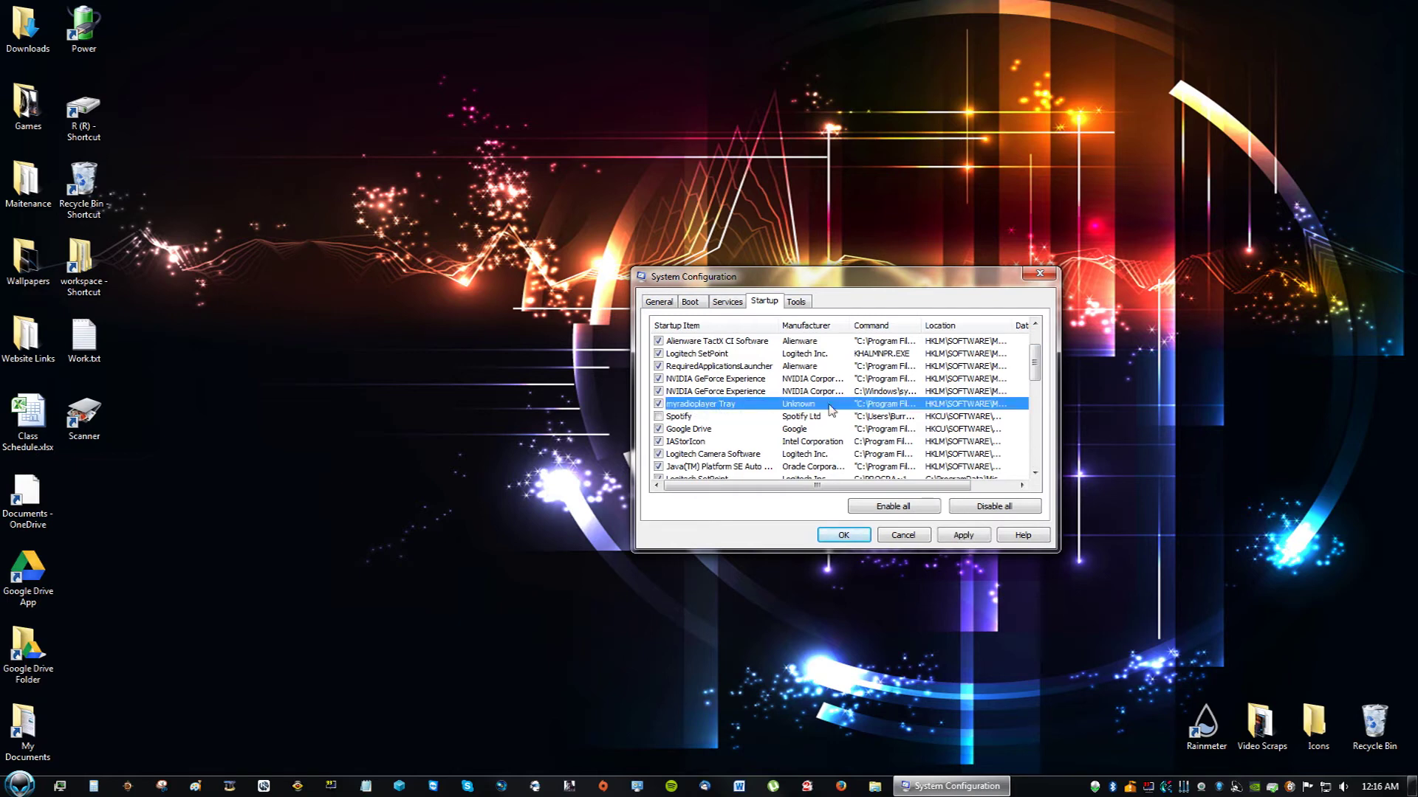
left_click_drag(921, 325, 987, 326)
left_click(658, 404)
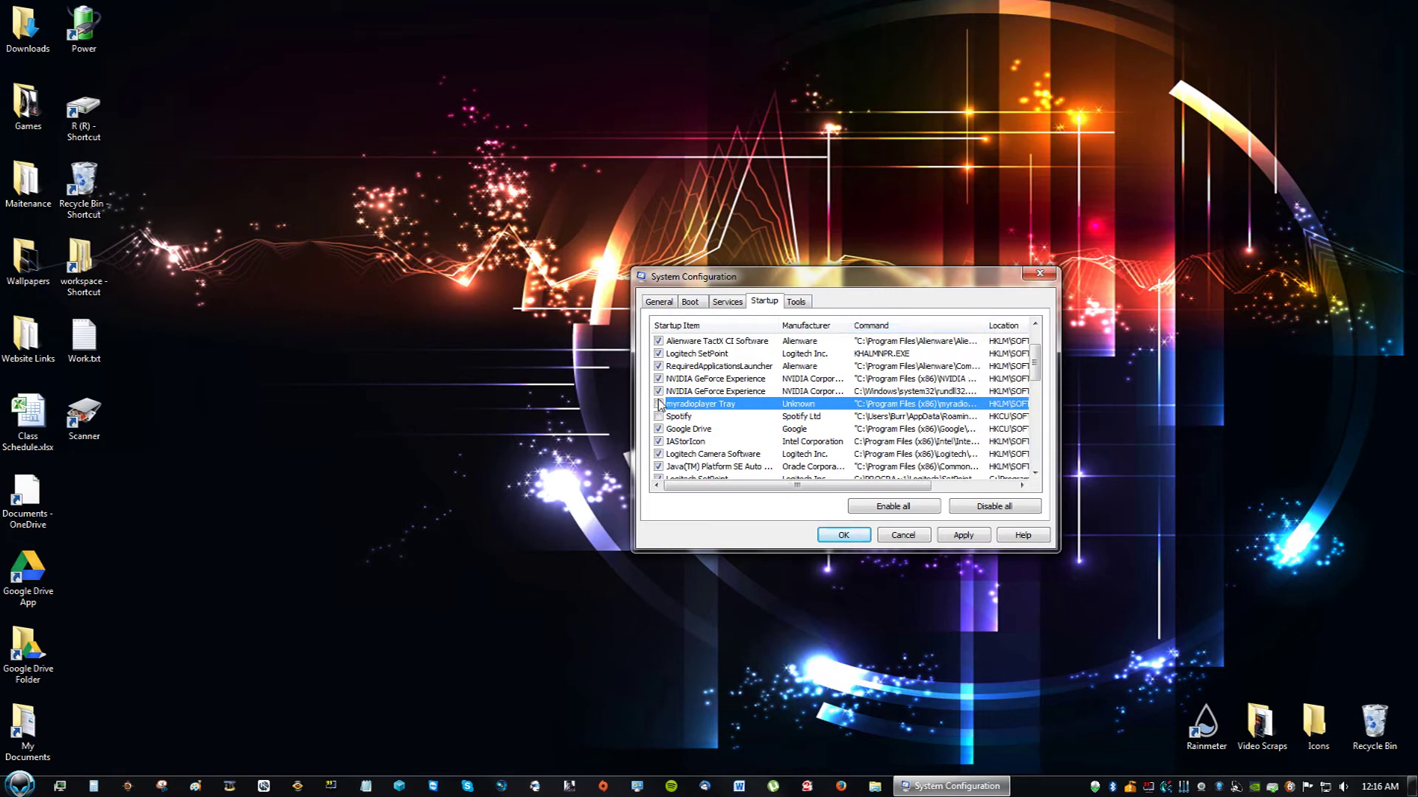
Review the startup list, apply the changes, and close System Configuration with OK
mouse_move(1036, 376)
left_mouse_down()
mouse_move(1037, 398)
mouse_move(1039, 351)
mouse_move(1042, 386)
left_mouse_up()
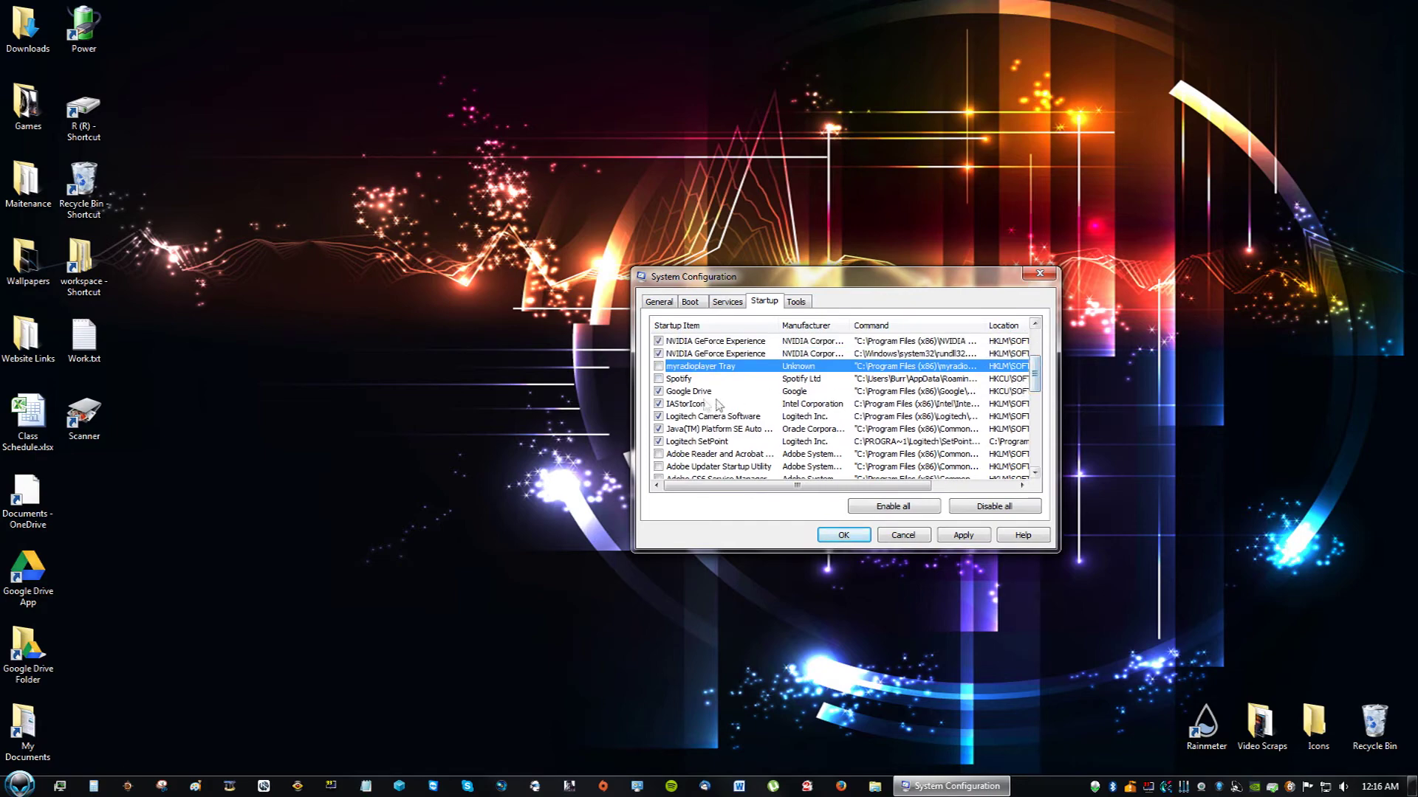
left_click_drag(1041, 379, 1043, 408)
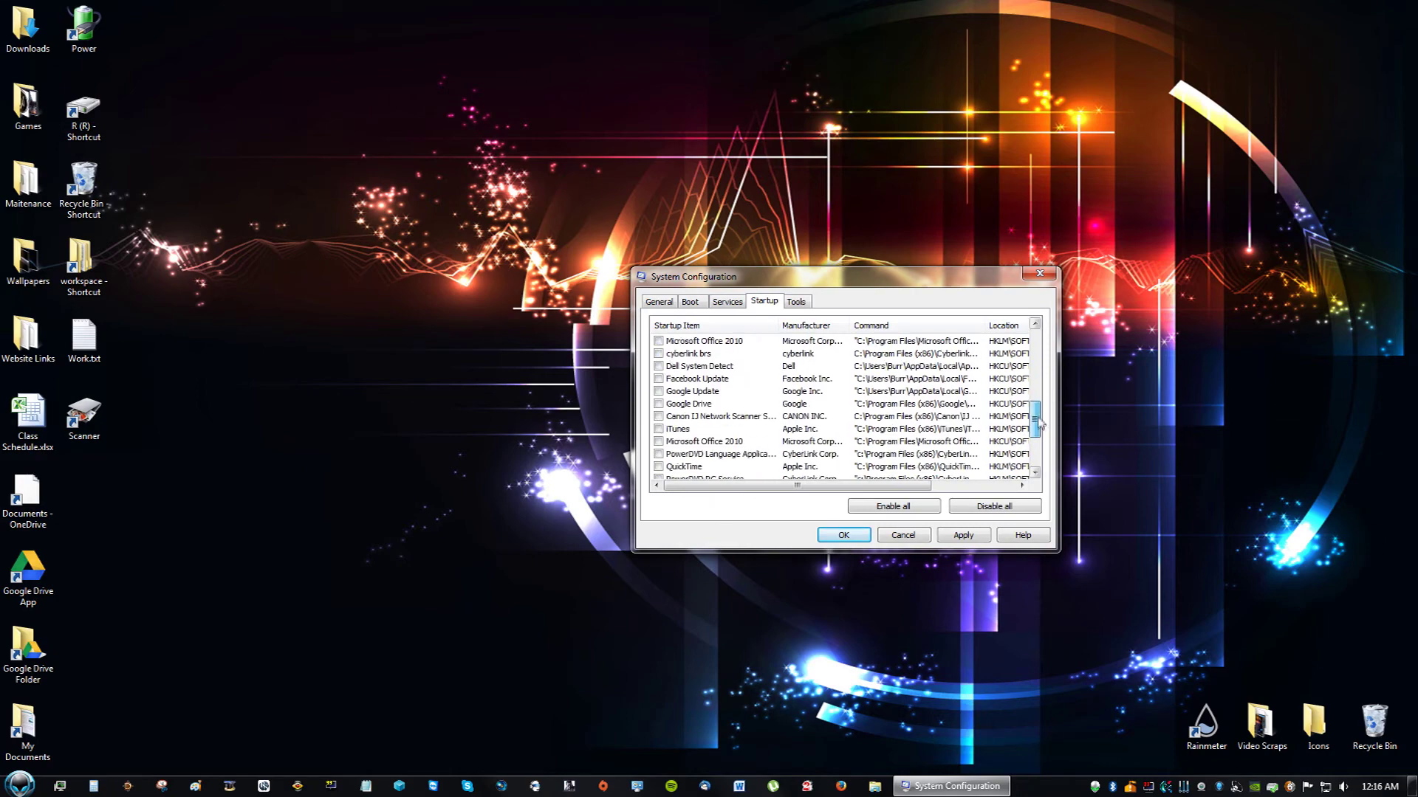
scroll(1040, 423, "down", 3)
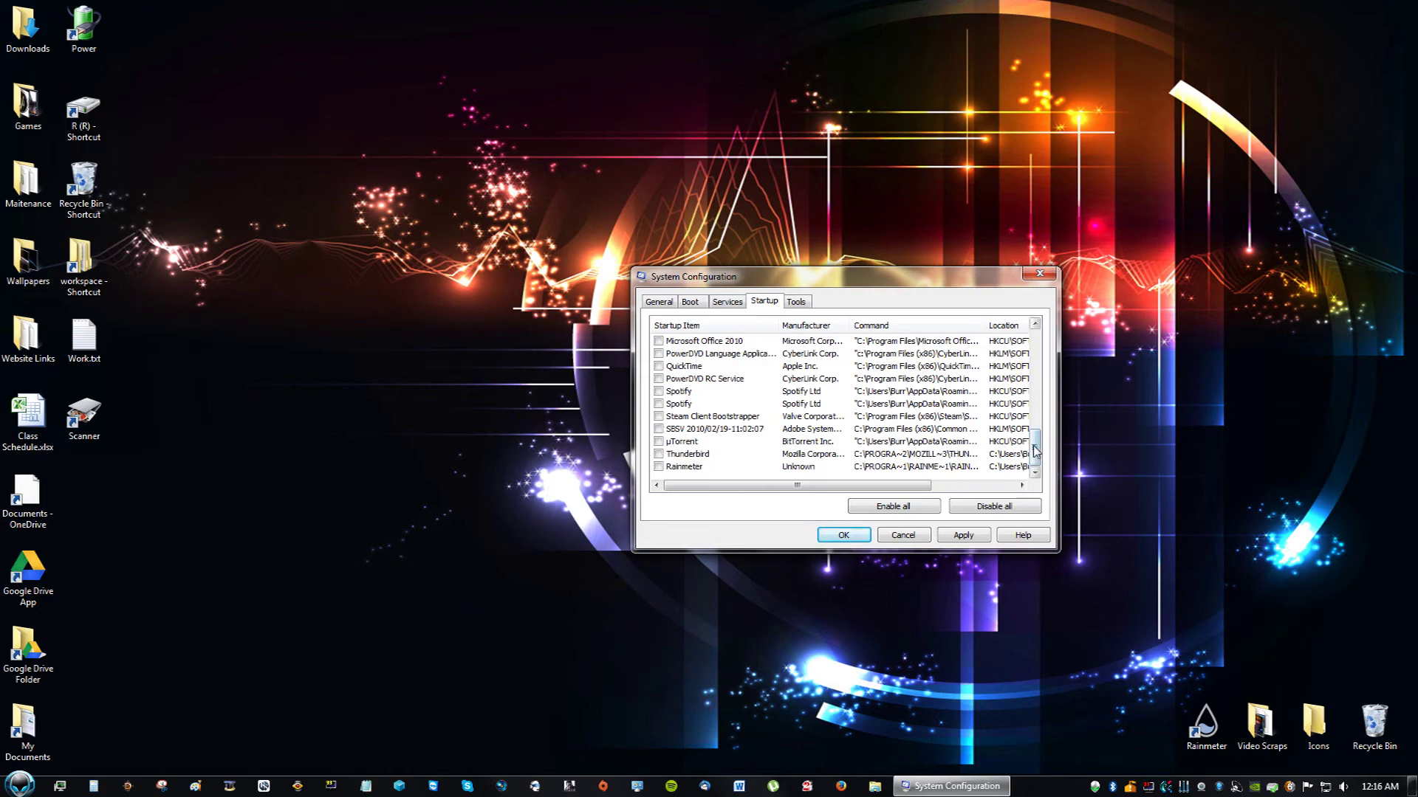
left_click_drag(1036, 449, 1038, 347)
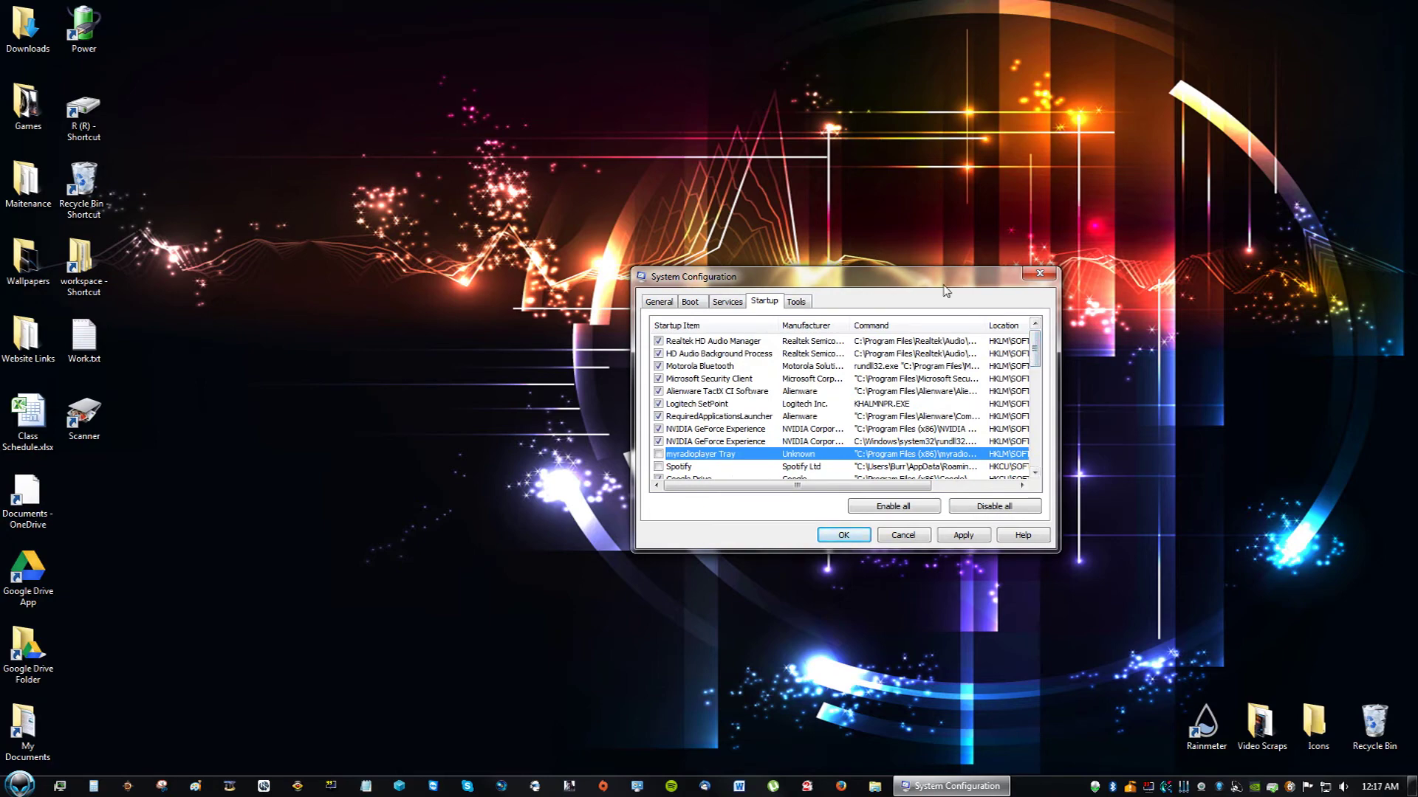
left_click_drag(927, 288, 846, 278)
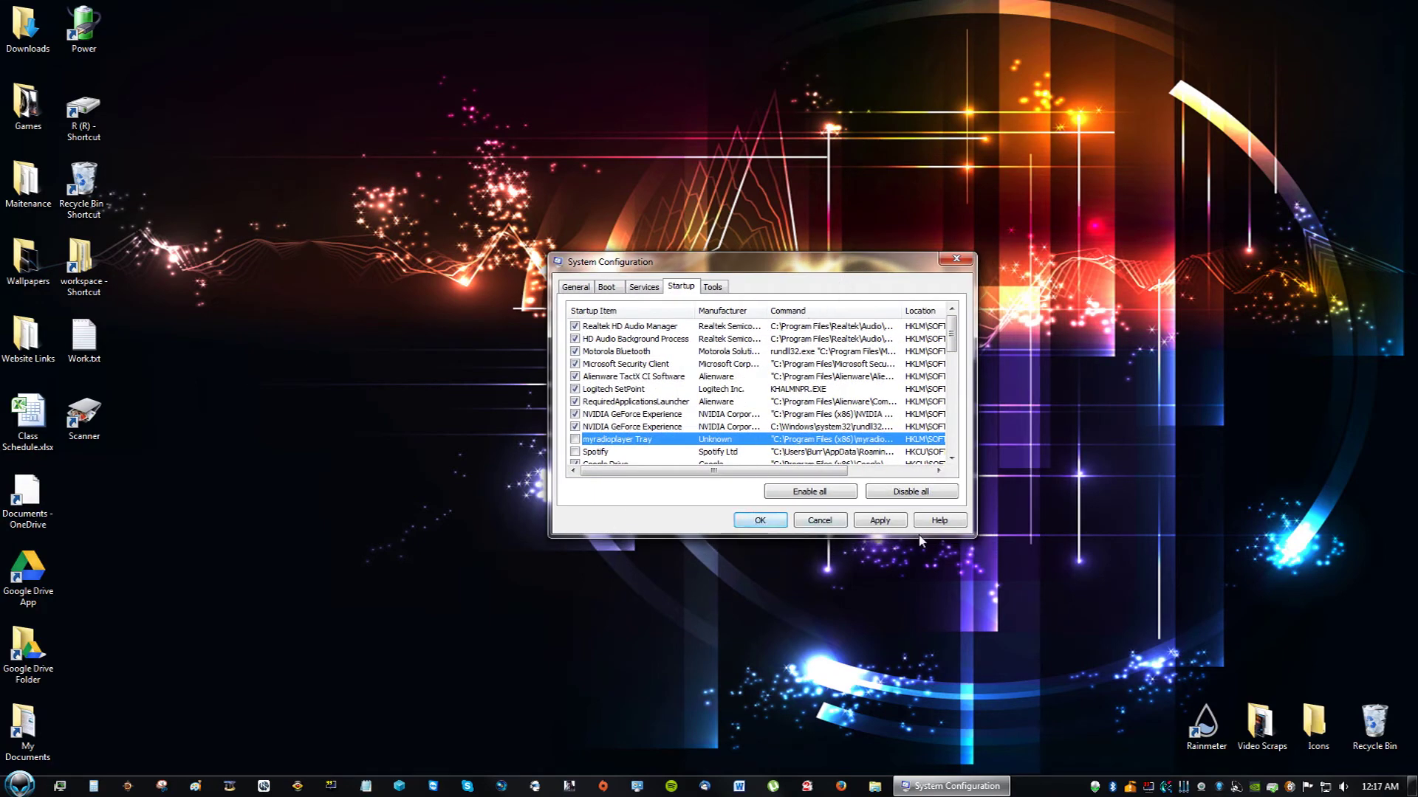
left_click(881, 522)
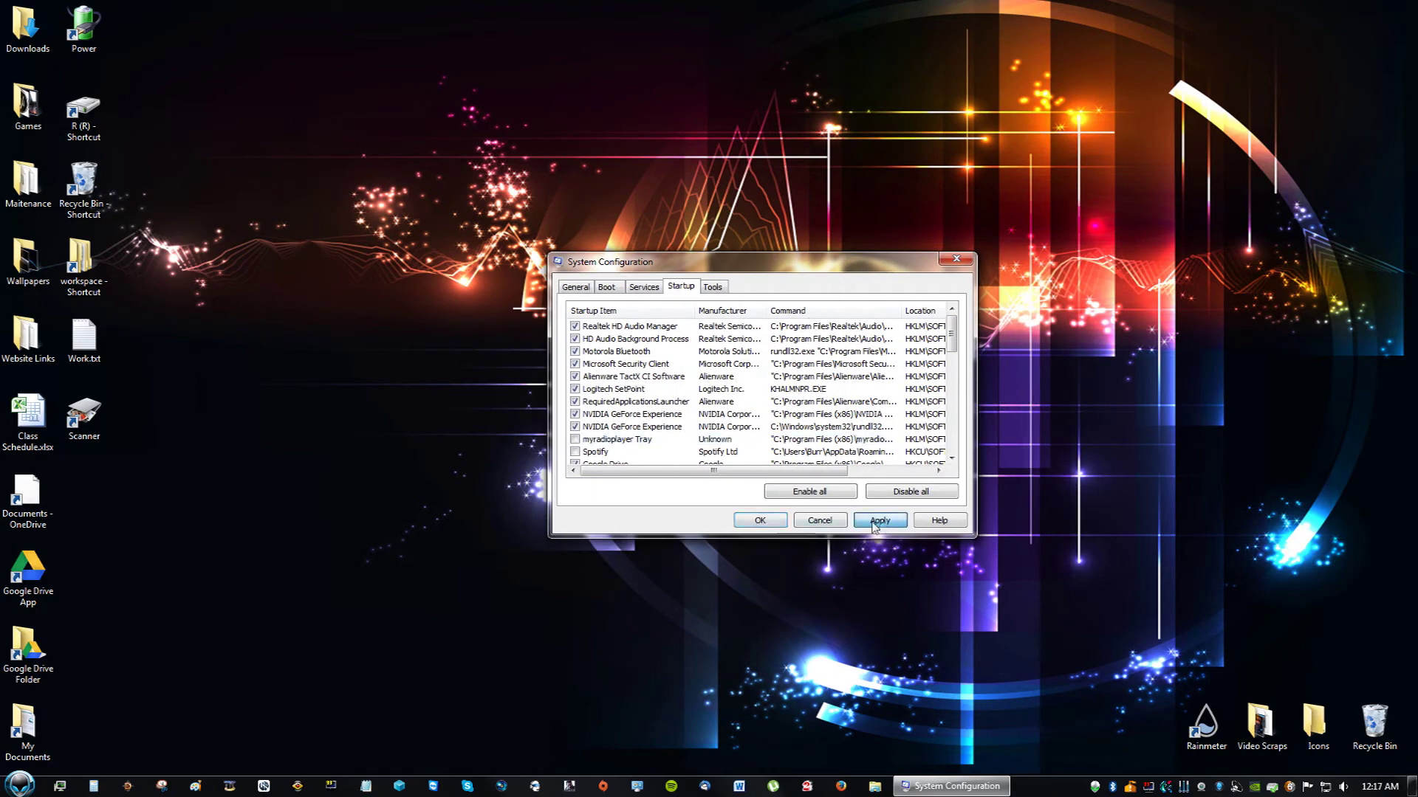
left_click(760, 521)
right_click(830, 451)
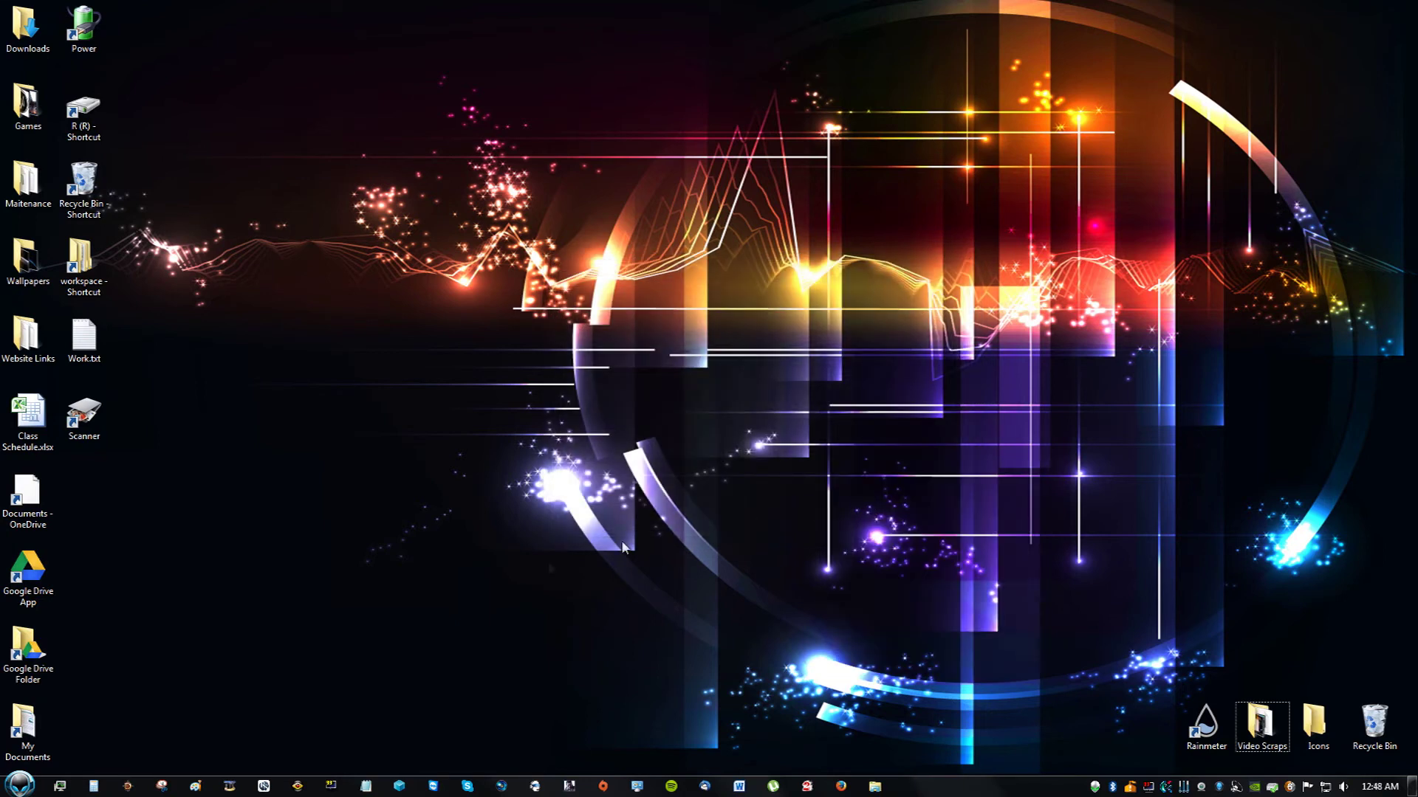
Open Computer and view the Defragment now tool on OS (C:)'s Properties Tools tab
left_click(20, 785)
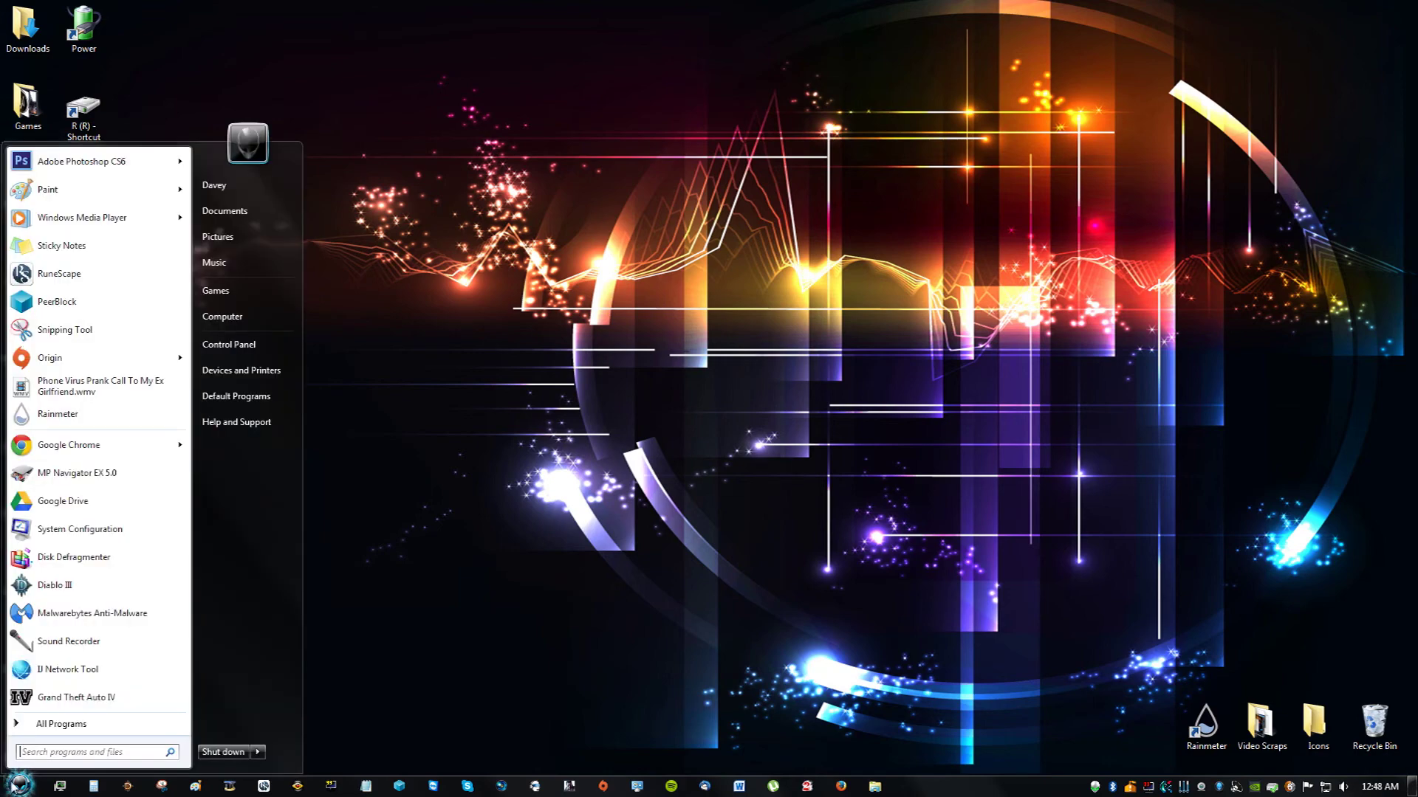
left_click(251, 325)
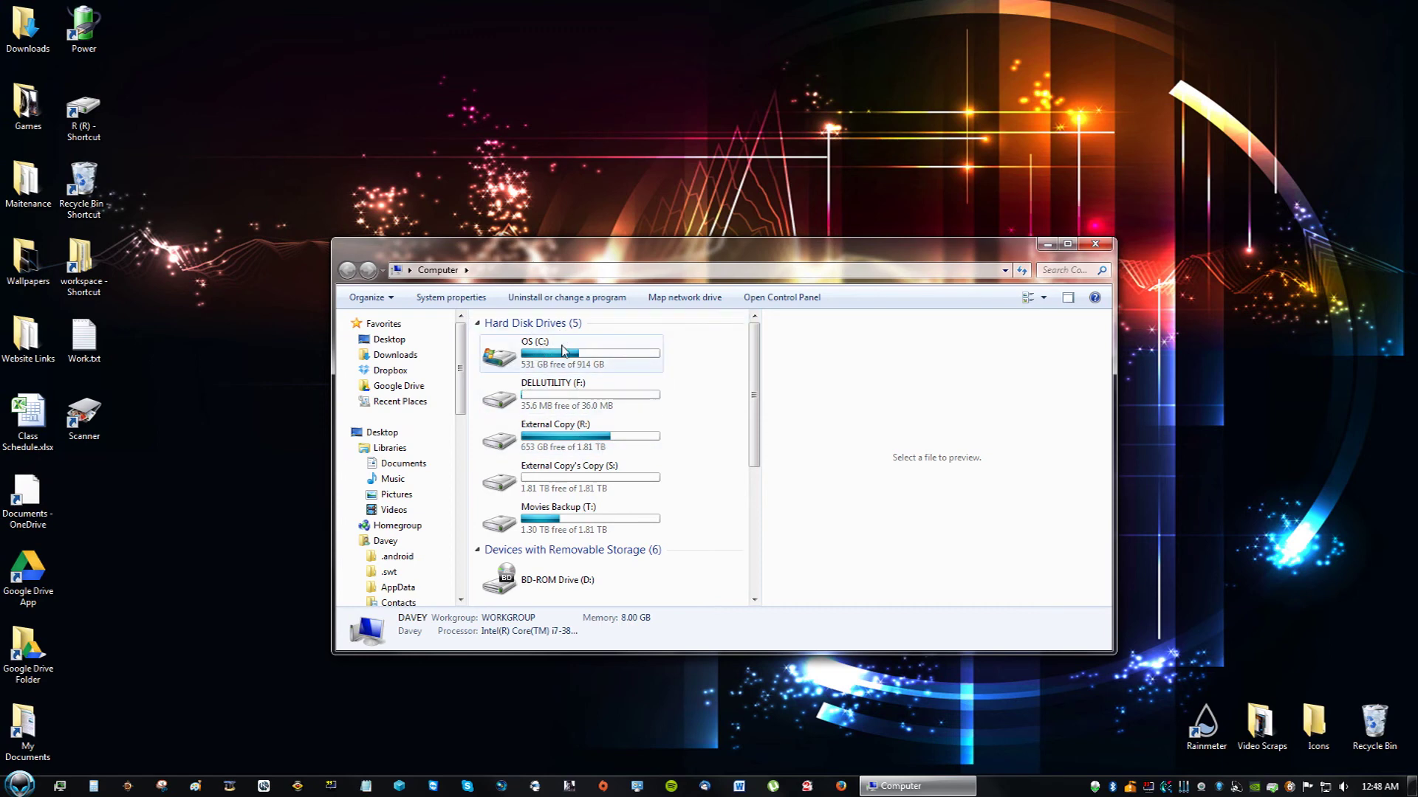
right_click(563, 350)
left_click(624, 662)
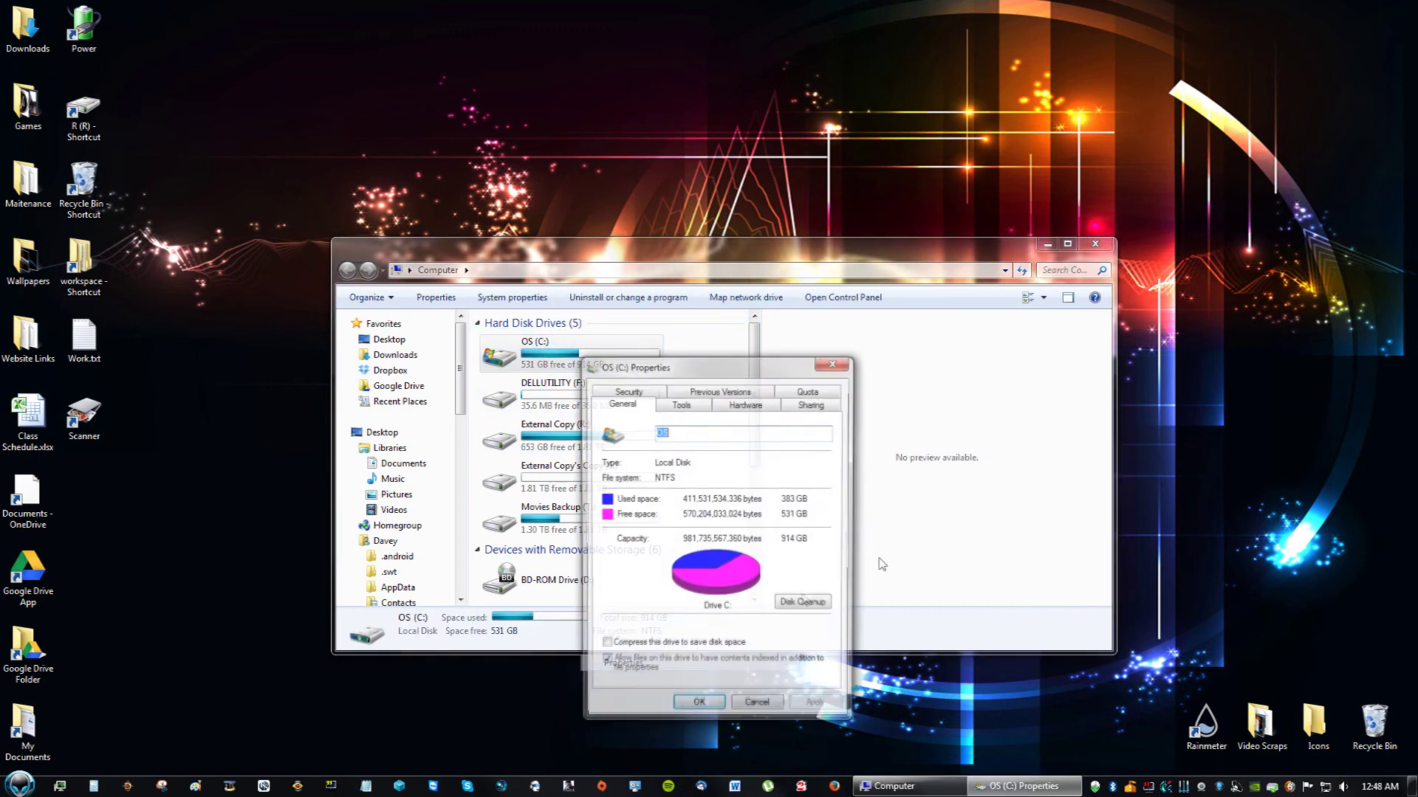
left_click(677, 408)
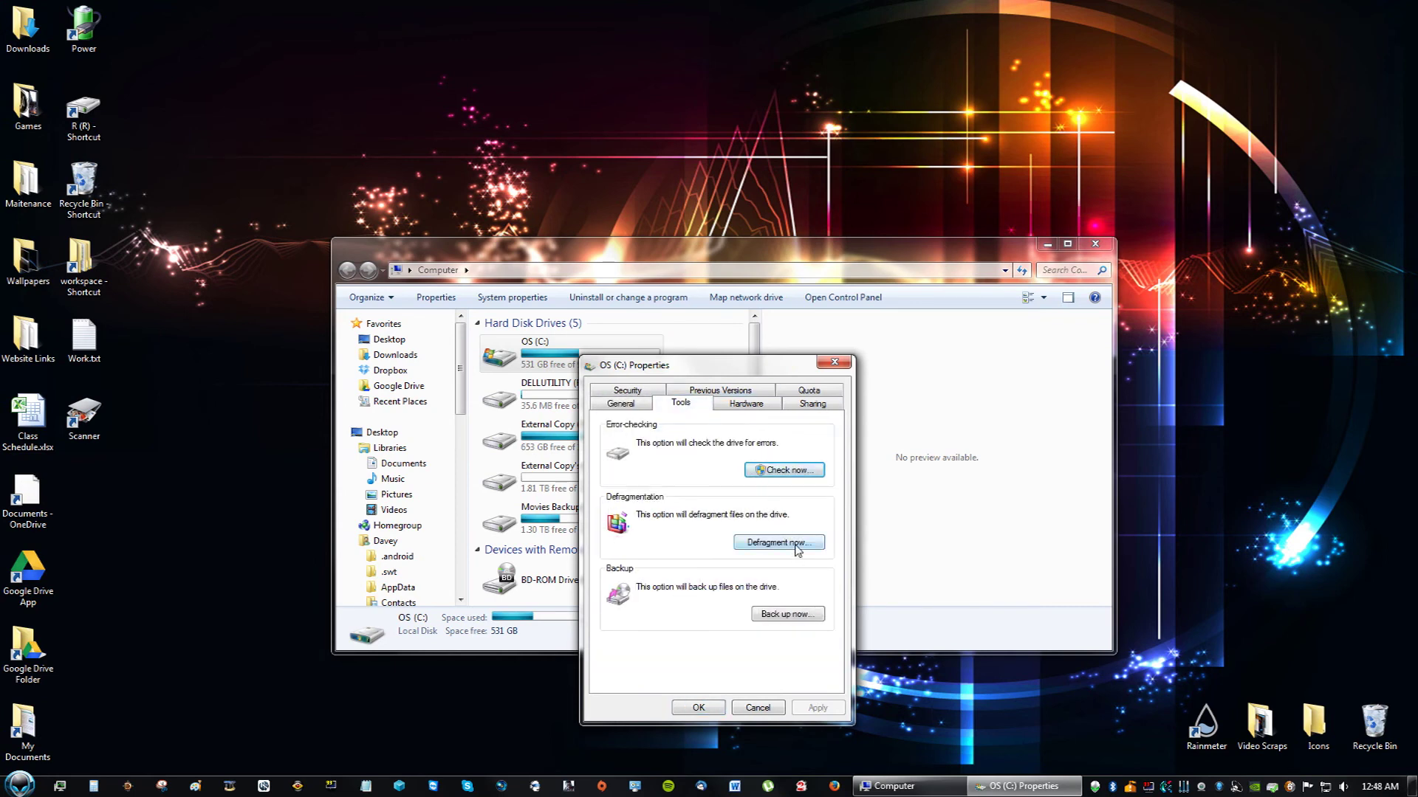
left_click(834, 362)
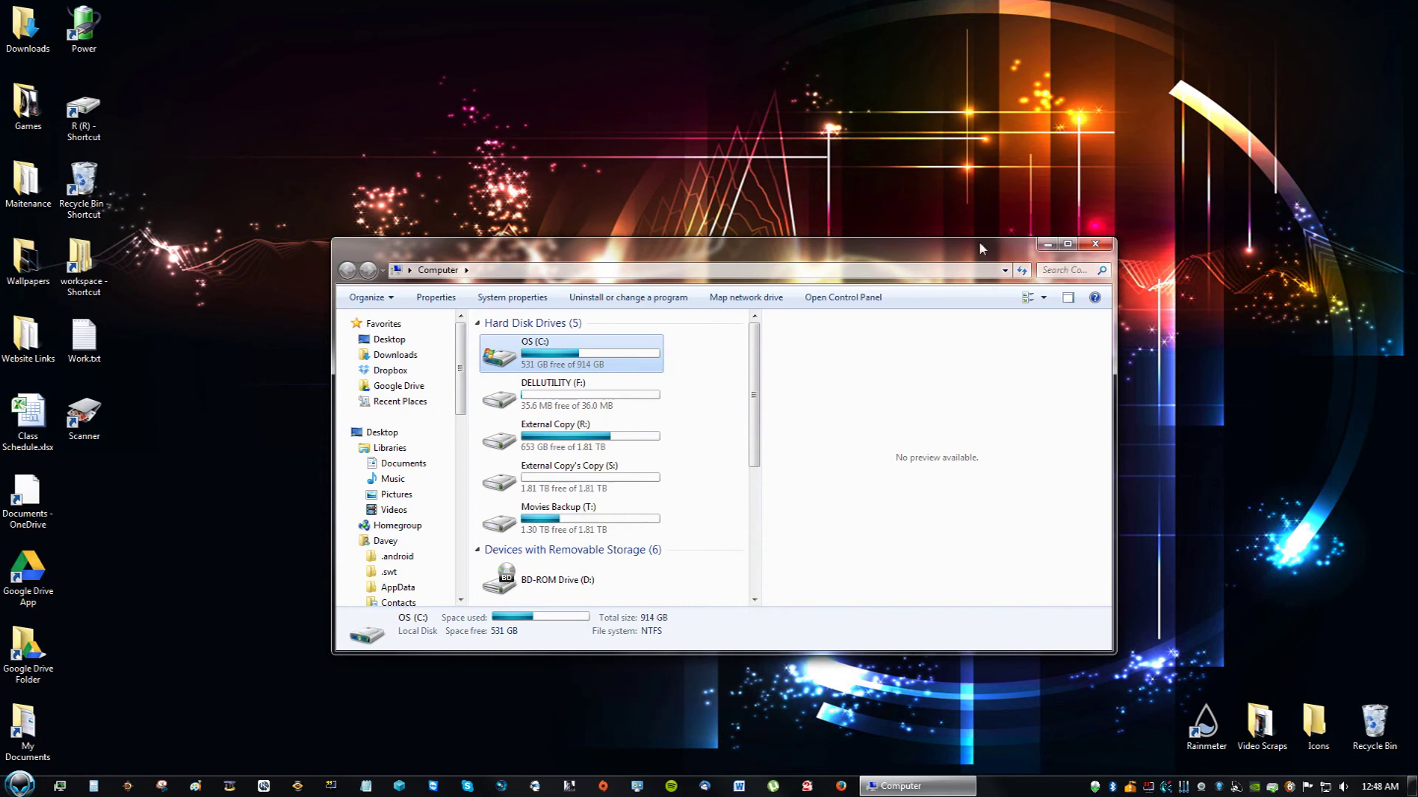
mouse_move(977, 241)
left_mouse_down()
mouse_move(936, 241)
mouse_move(978, 236)
left_mouse_up()
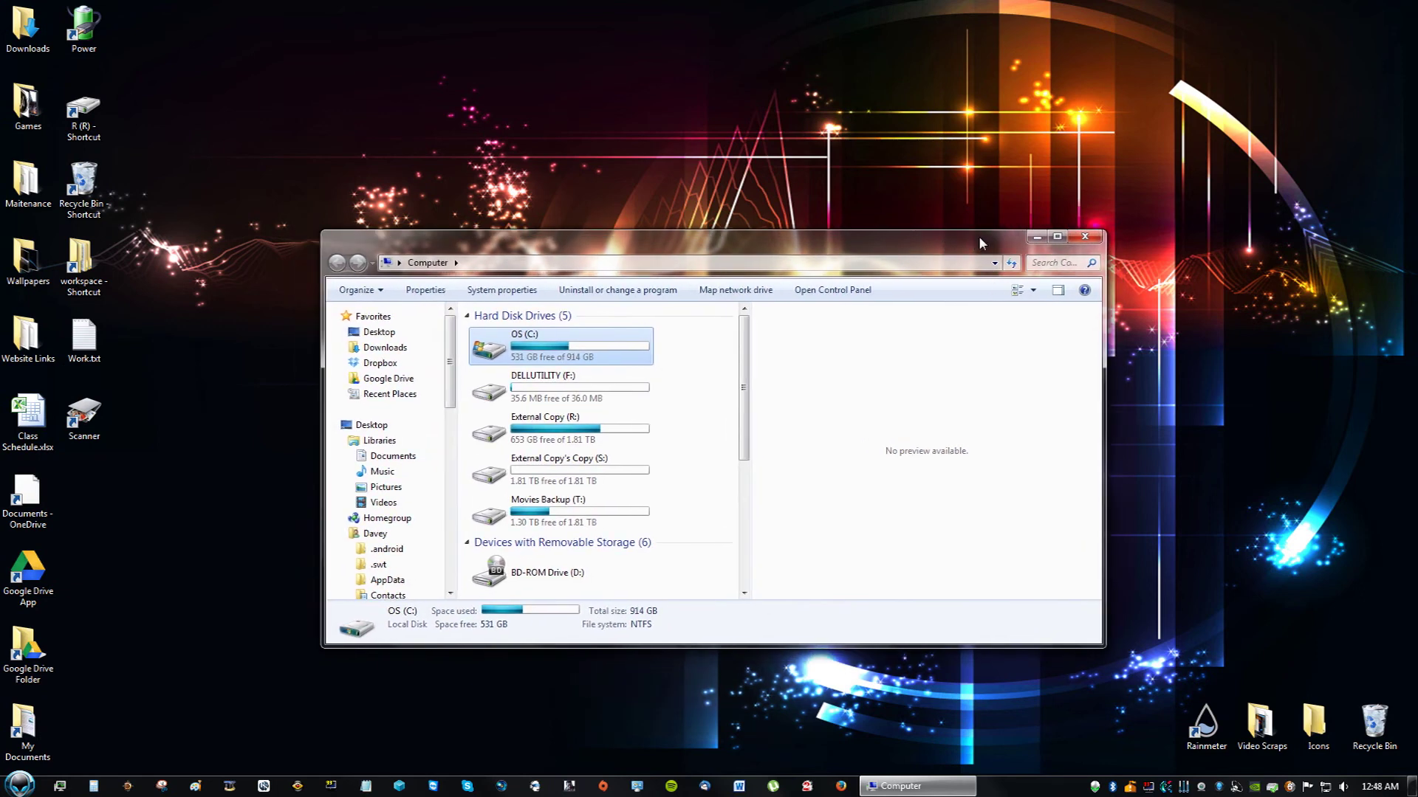
Close the Computer window and click the empty desktop
left_click(1082, 237)
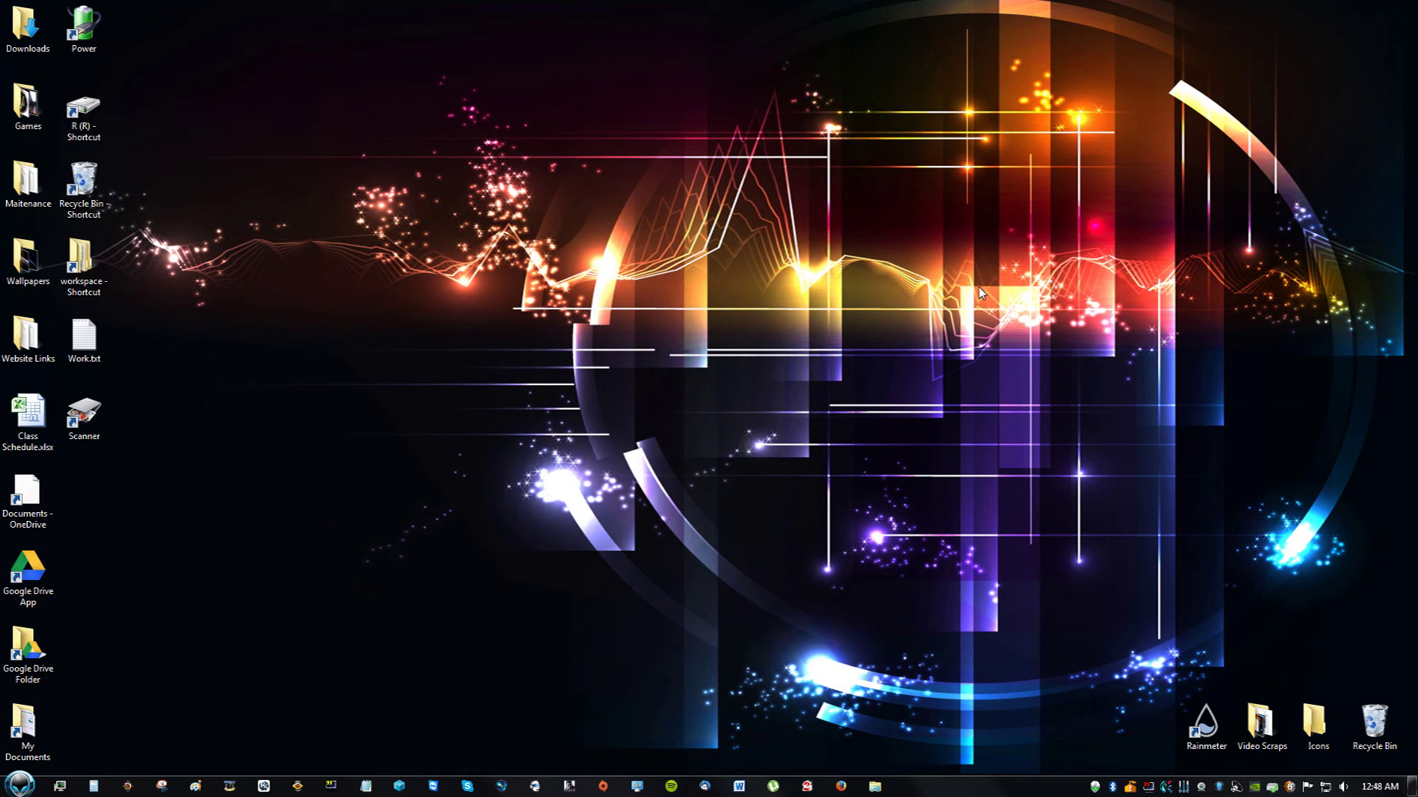
left_click(872, 508)
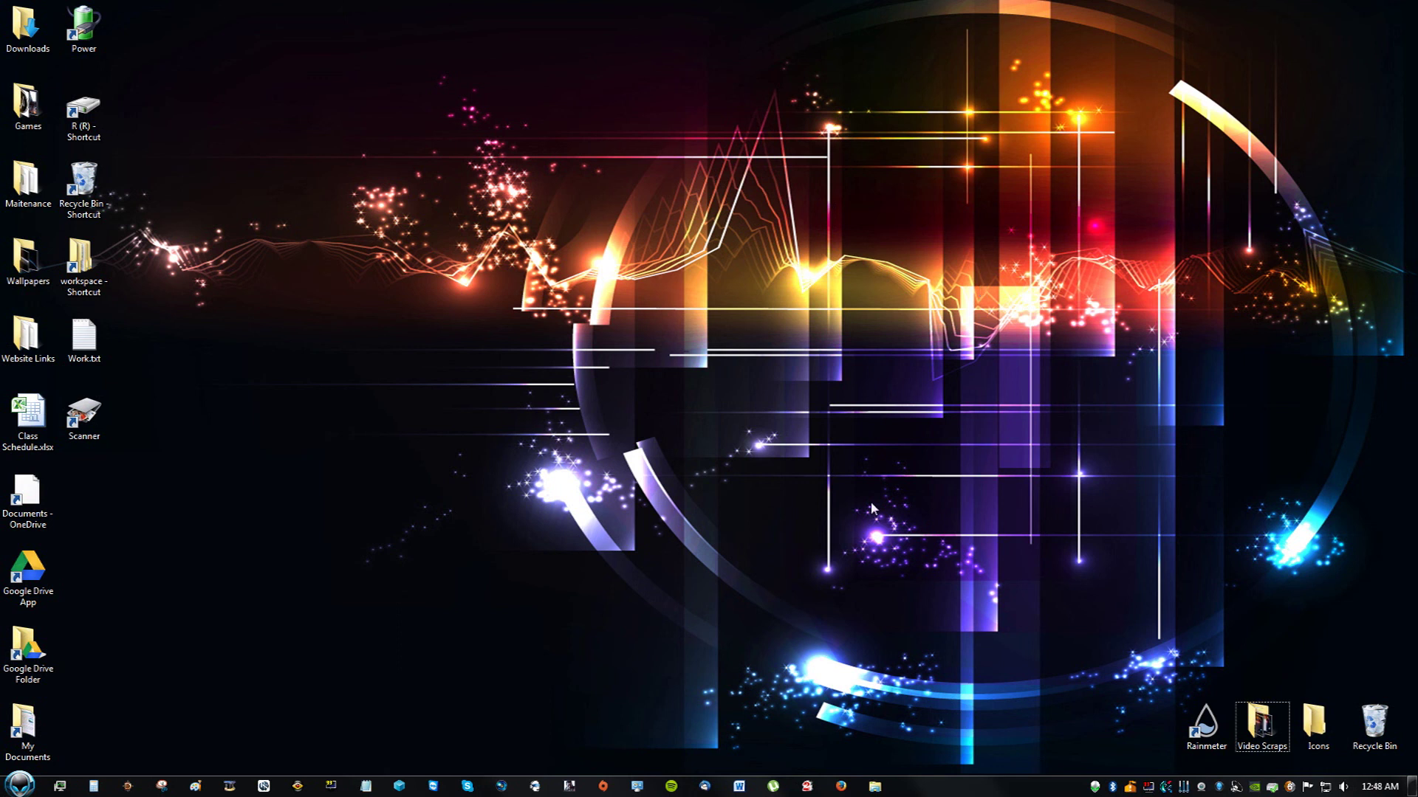